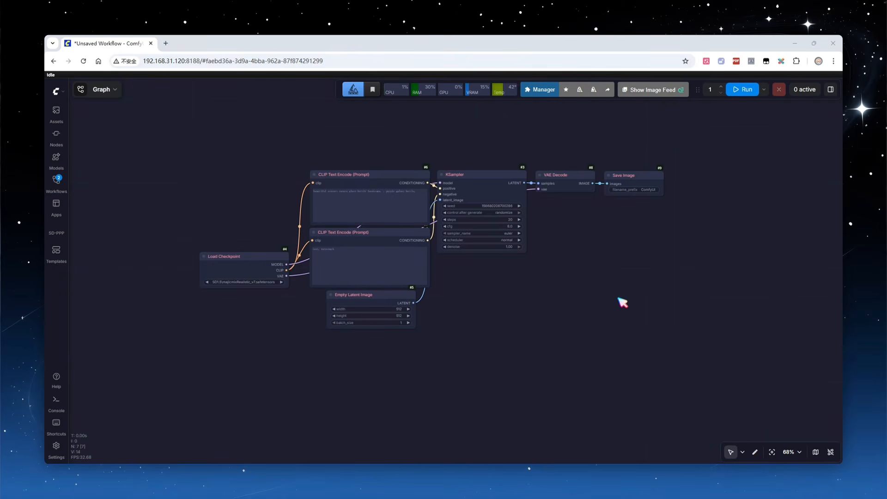
- Search the custom nodes manager for the required plugins using "whatd", "ltxv" and "kjn" in turn
left_click(531, 91)
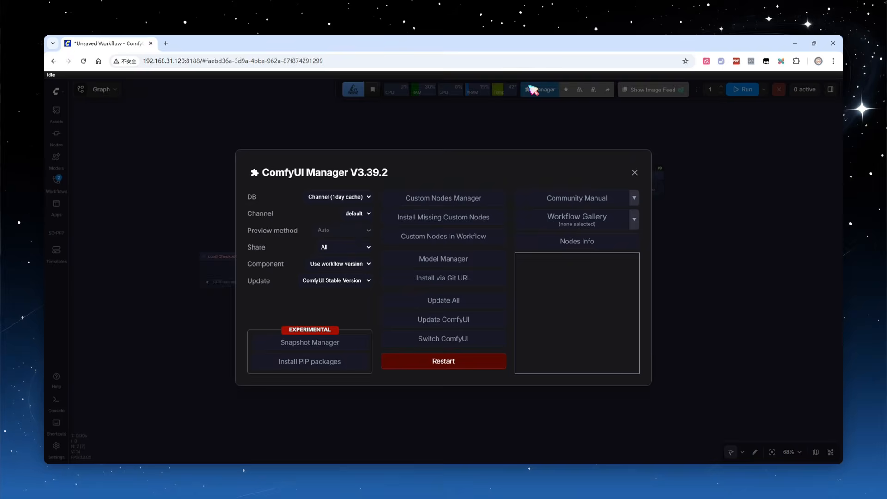
left_click(487, 198)
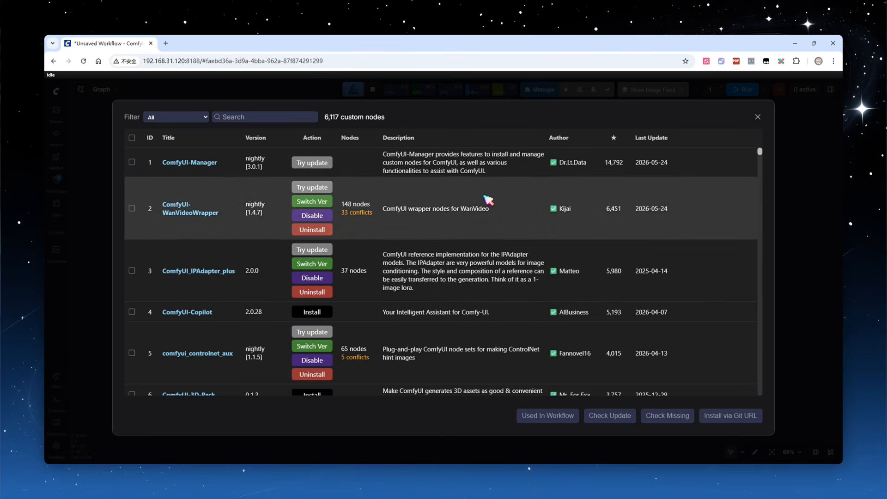
left_click(290, 118)
type("whatd")
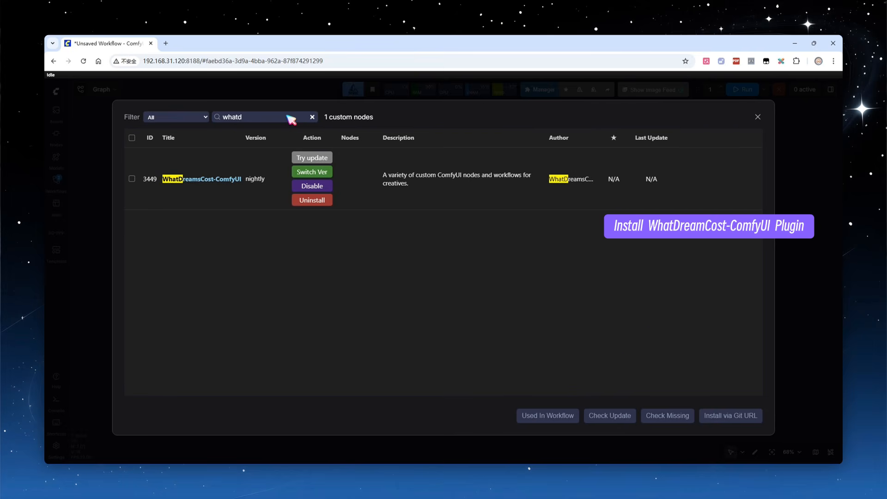
left_click(313, 117)
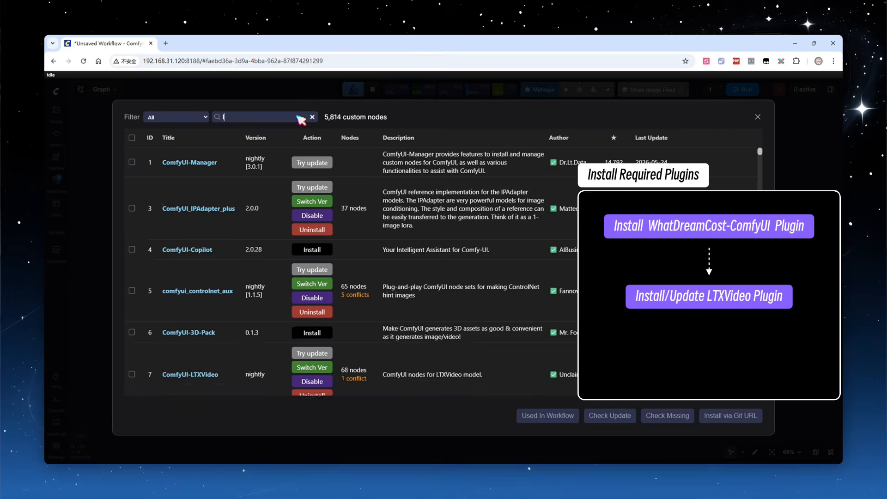
type("ltxv")
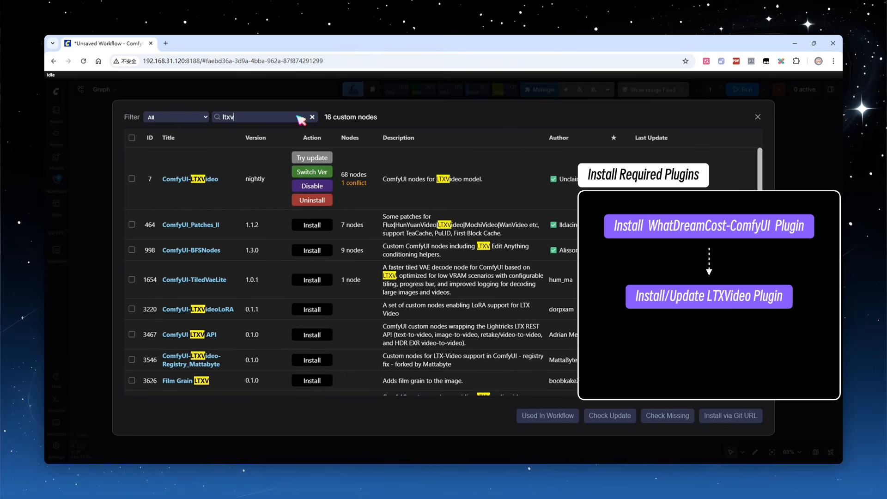
left_click_drag(260, 117, 224, 115)
type("kjn")
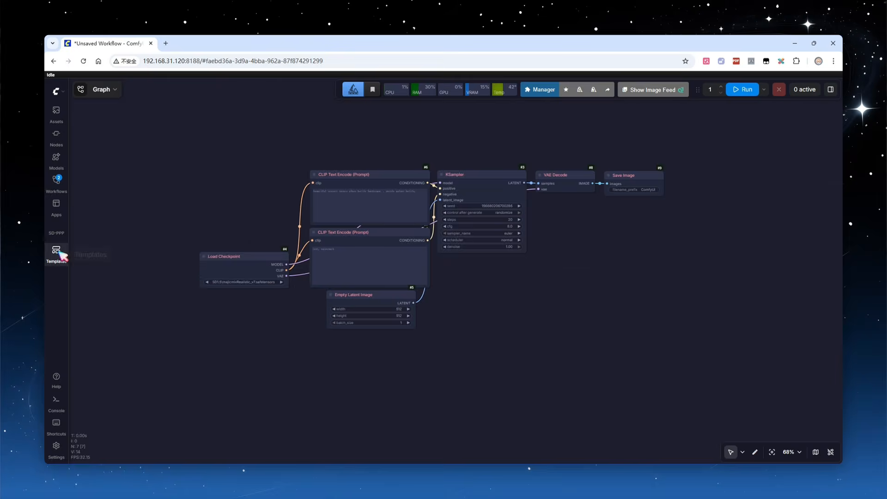
- Search the workflow templates for "ltx direc"
left_click(56, 251)
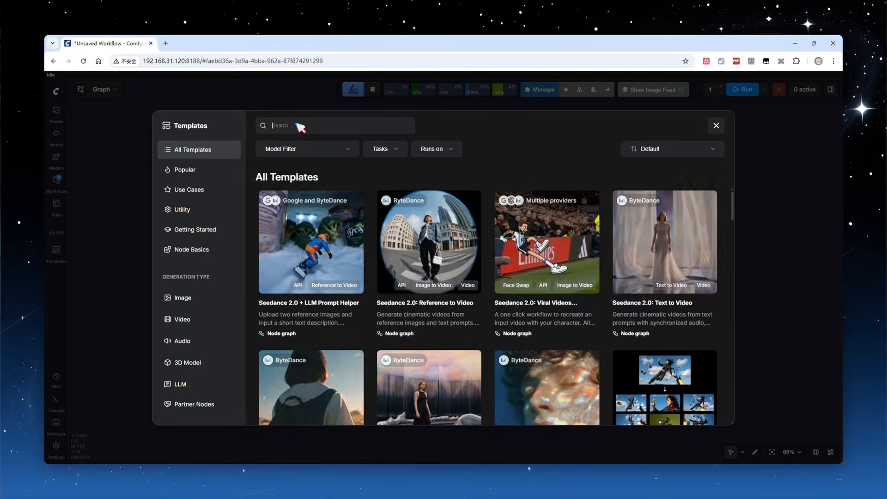
type("ltx direc")
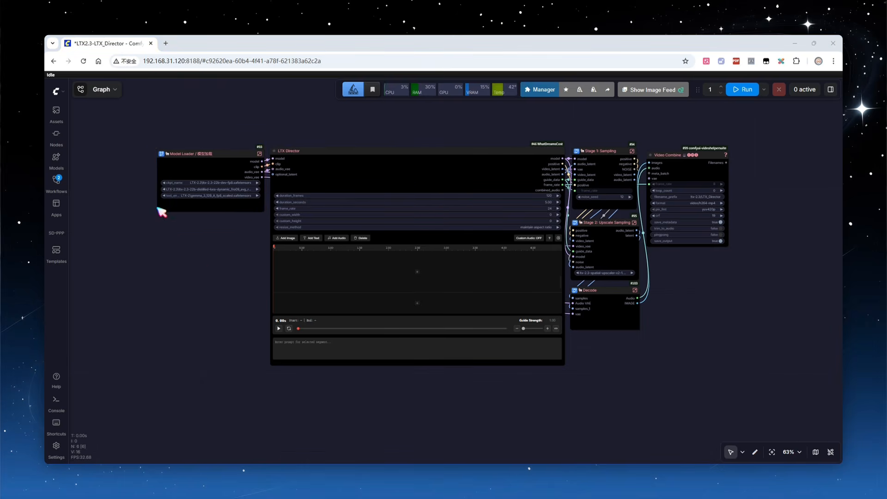
- Examine the nodes inside the Model Loader subgraph, then return to the main LTX2.3-LTX_Director workflow
scroll(151, 196, "up", 4)
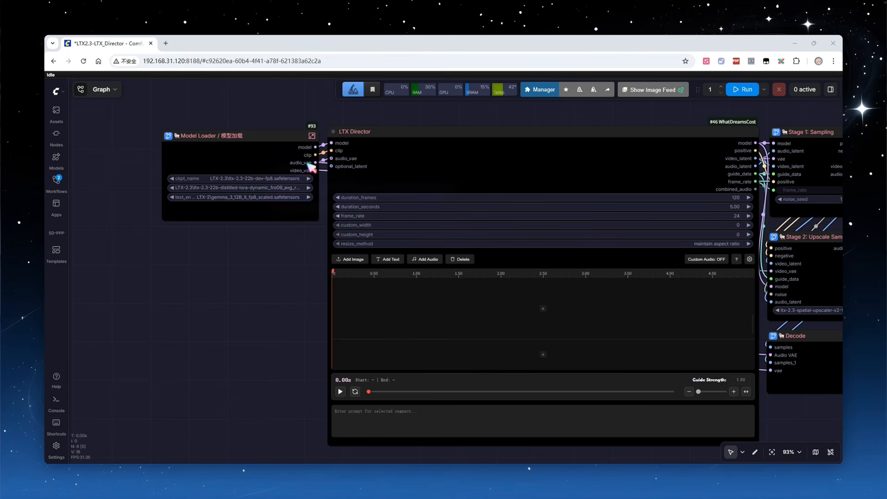
left_click(312, 135)
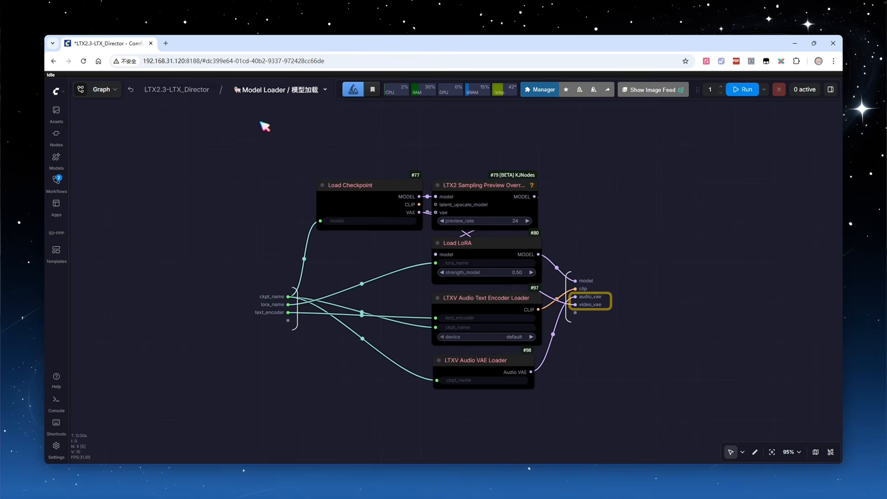
left_click(176, 89)
scroll(222, 208, "down", 2)
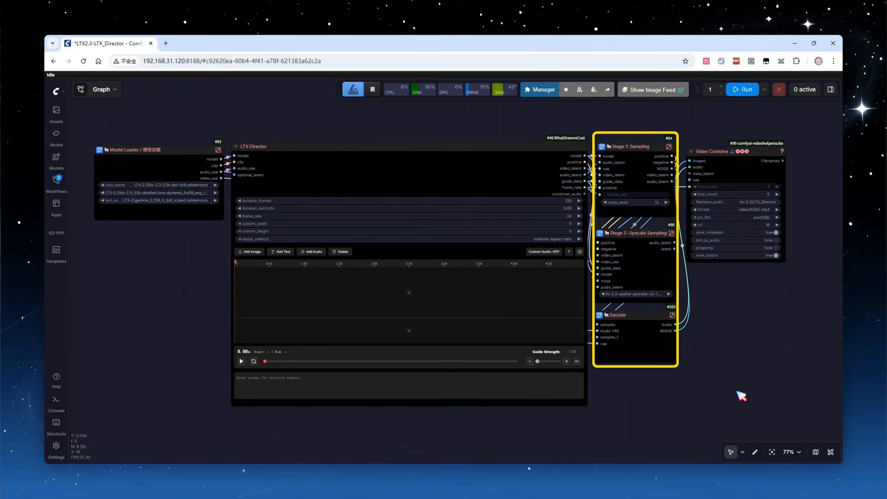
- Examine the Stage 1: Sampling, Stage 2: Upscale Sampling and Decode subgraphs, returning to the main workflow after each
left_click(668, 147)
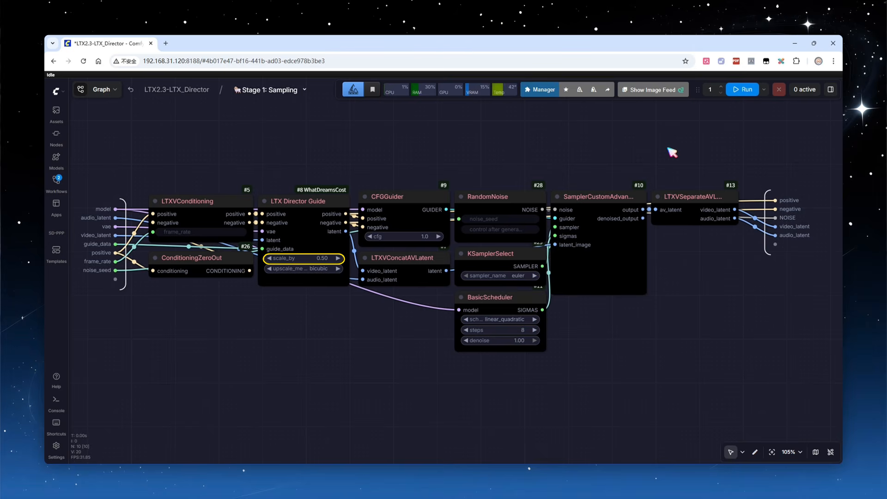
left_click(191, 91)
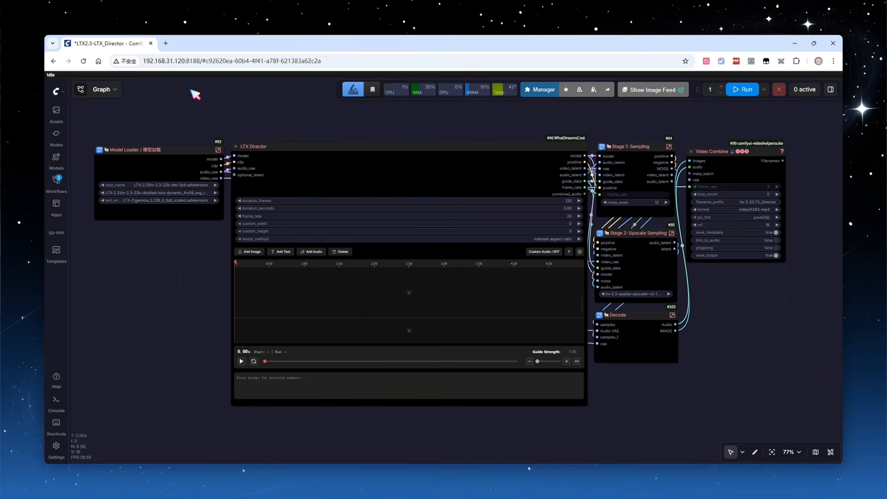
left_click(671, 233)
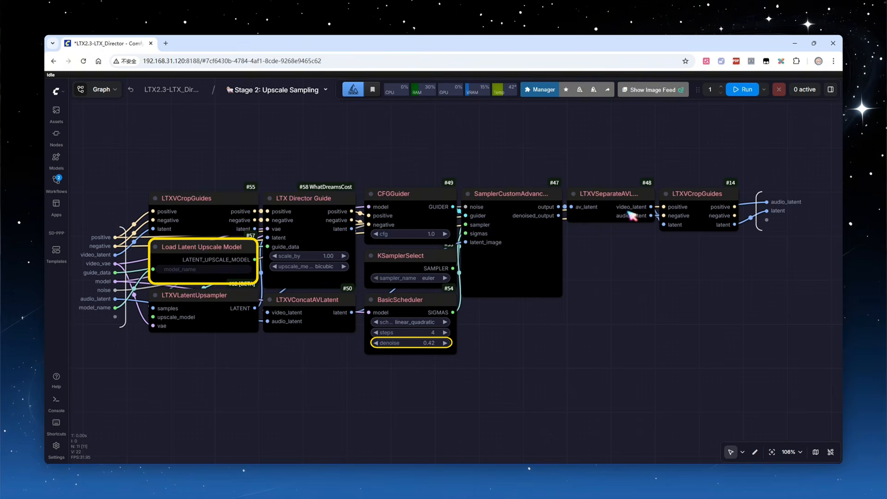
left_click(183, 91)
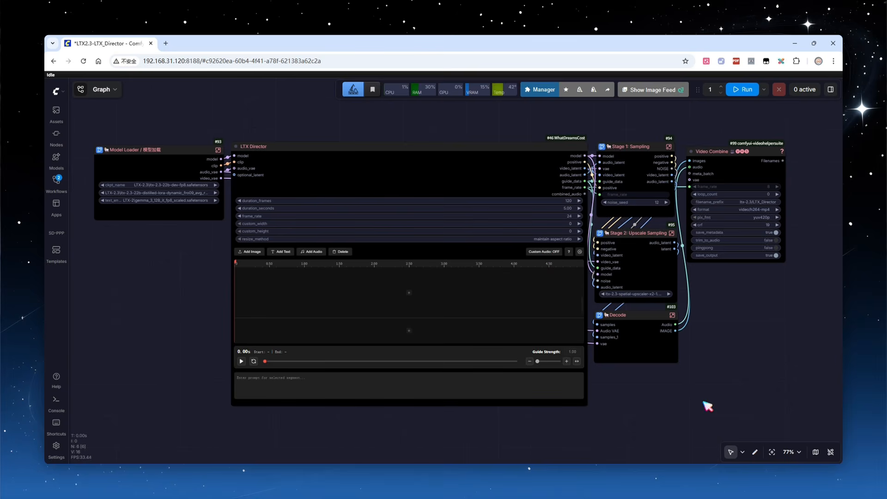
left_click(673, 316)
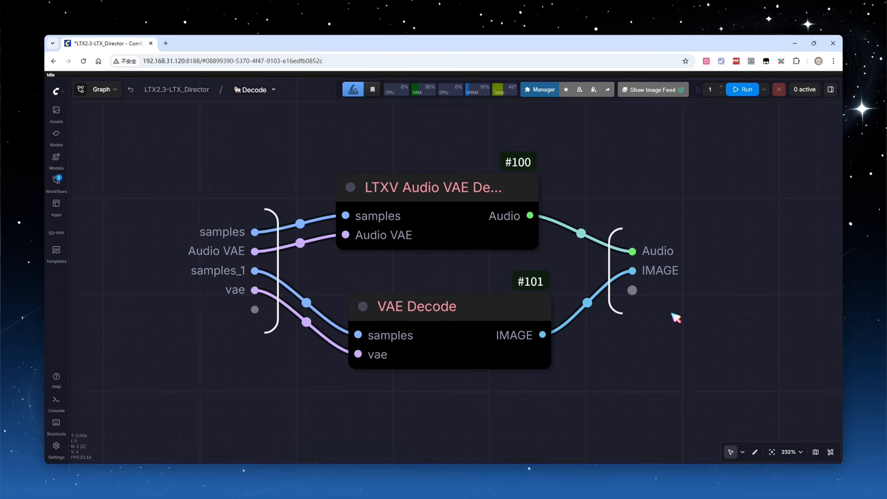
left_click(172, 89)
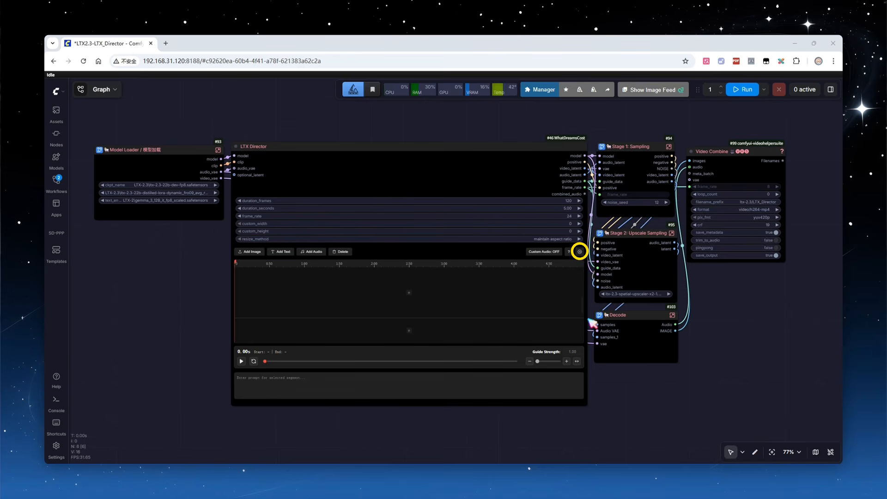
- Try the Frames display mode in the LTX Director timeline settings, switch back to Seconds and close the settings
left_click(580, 252)
left_click(567, 281)
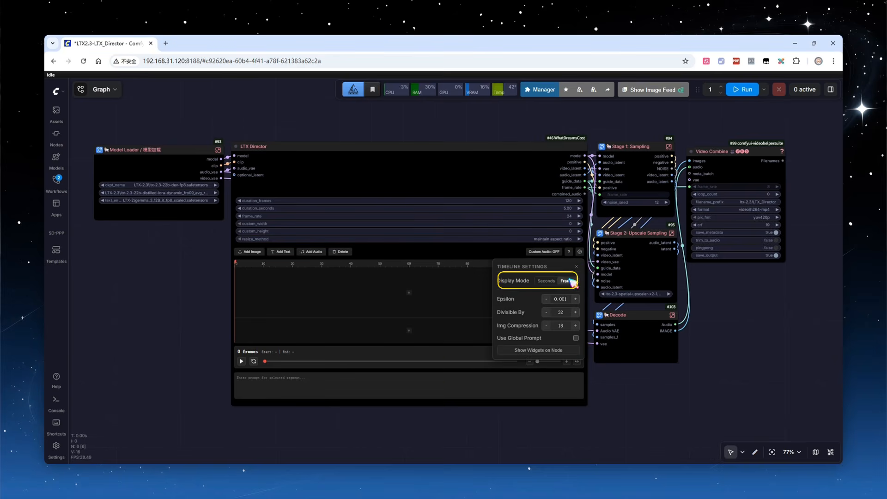
left_click(547, 280)
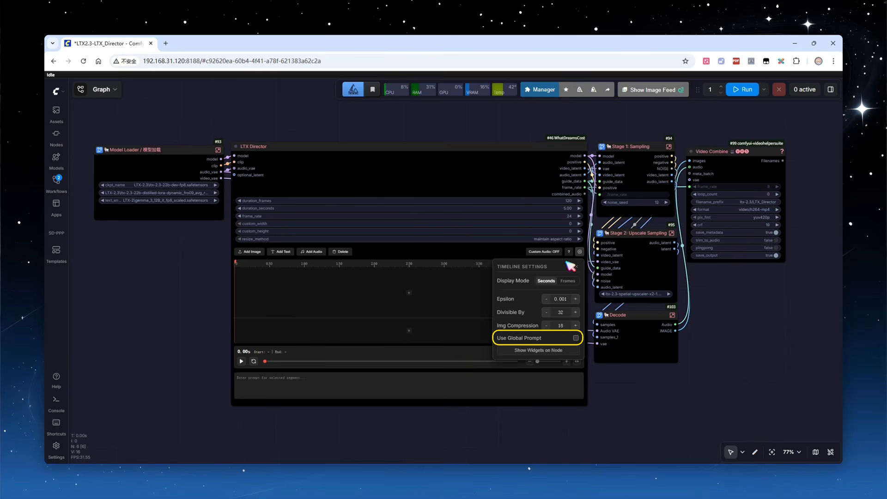
left_click(579, 252)
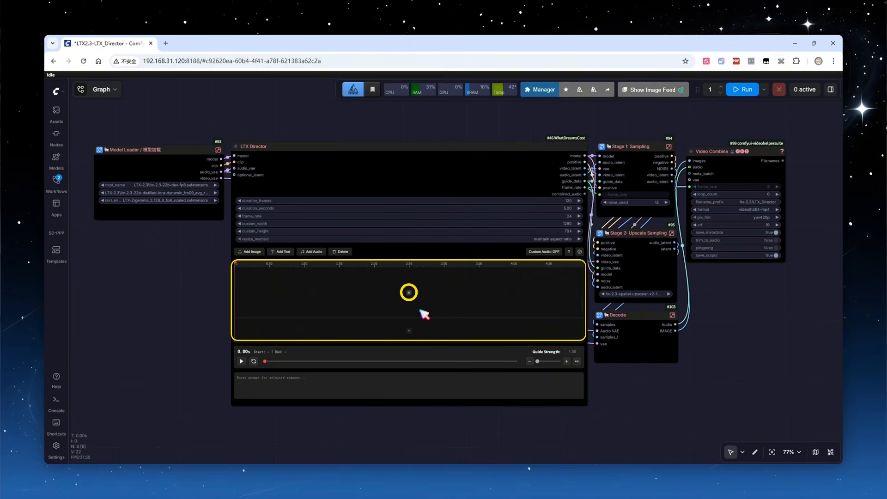
- Add a text segment prompting a medium close-up of a cheerful 25-year-old woman with wavy brown hair, beige knit sweater, outdoor cafe table, slow handheld push-in
left_click(409, 292)
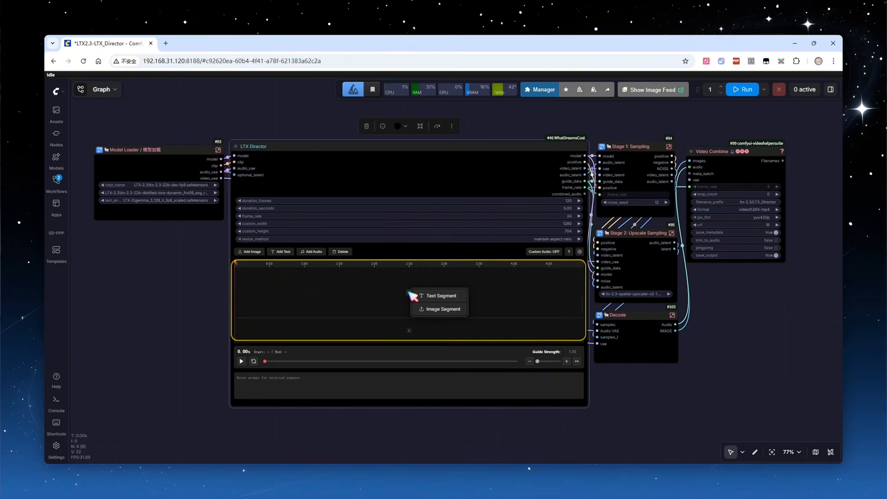
left_click(436, 297)
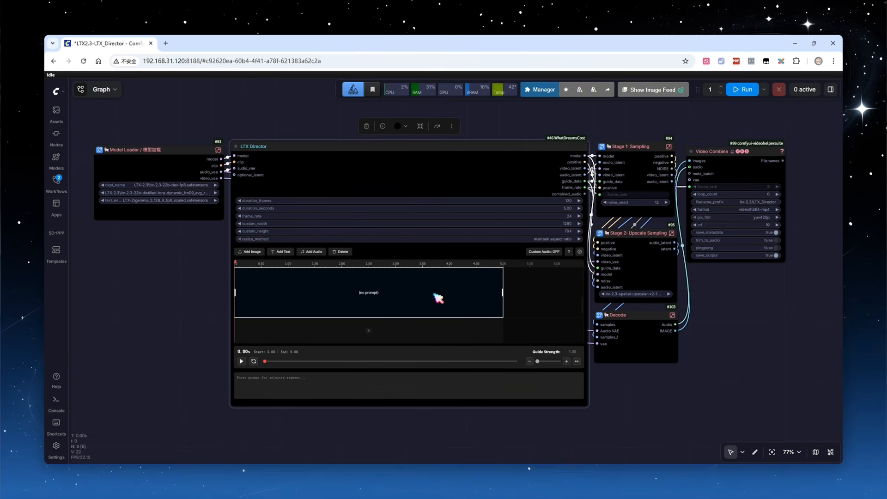
left_click(350, 387)
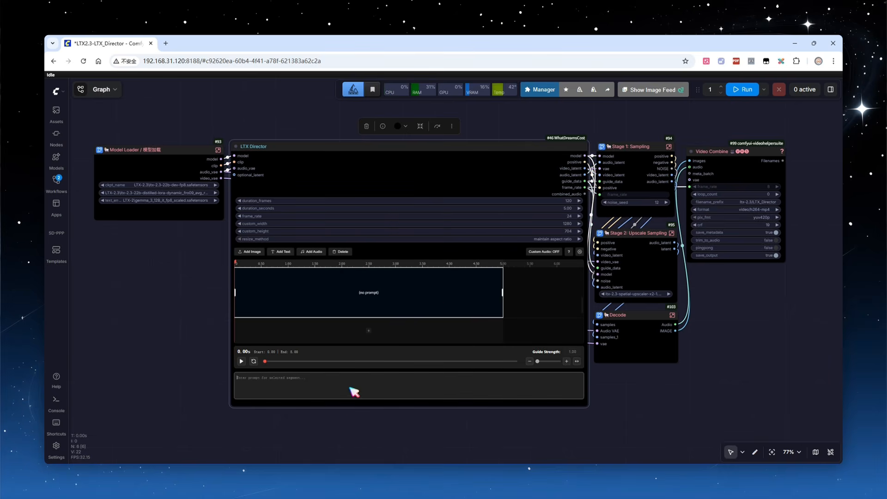
type("A medium close-up shot of a cheerful 25-year-old woman with wavy brown hair, wearing a beige knit sweater. She sits at an outdoor cafe table, slowly turning her head towards the camera with a gentle smile. Camera movement: Slow handheld push-in.")
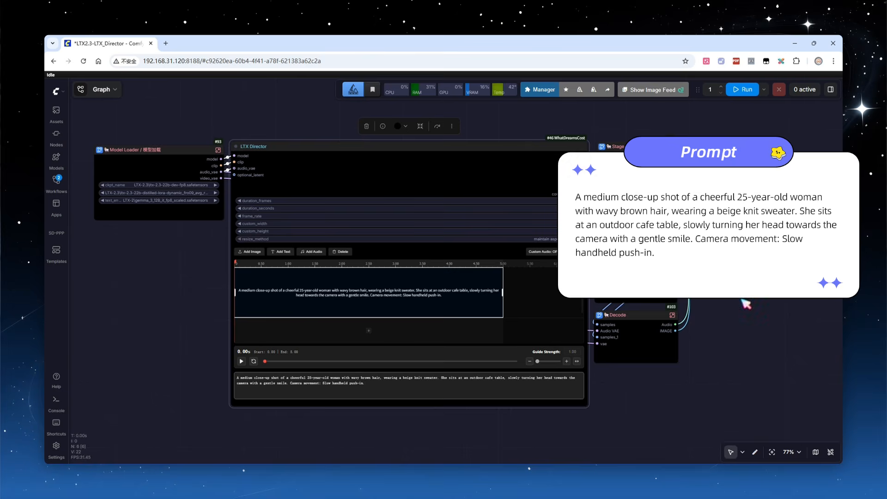
- Run the workflow and play the generated video's preview in its own browser tab, closing the tab after viewing
left_click(743, 90)
left_click(761, 385)
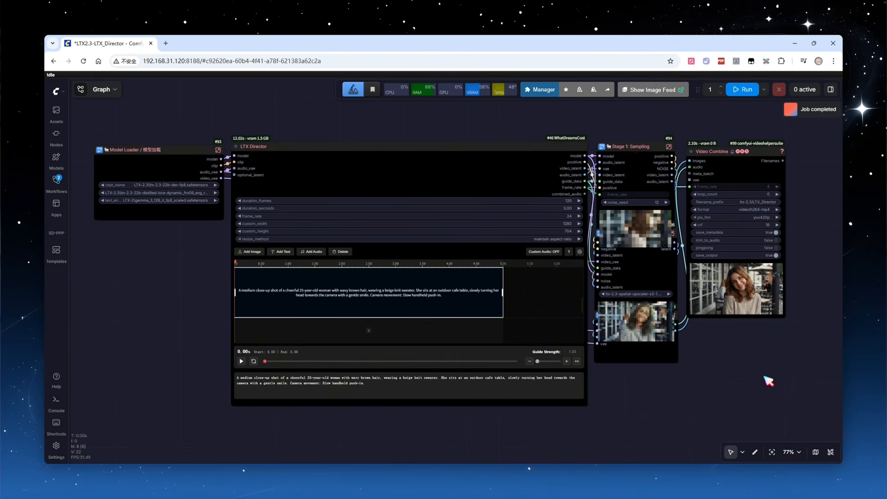
right_click(720, 296)
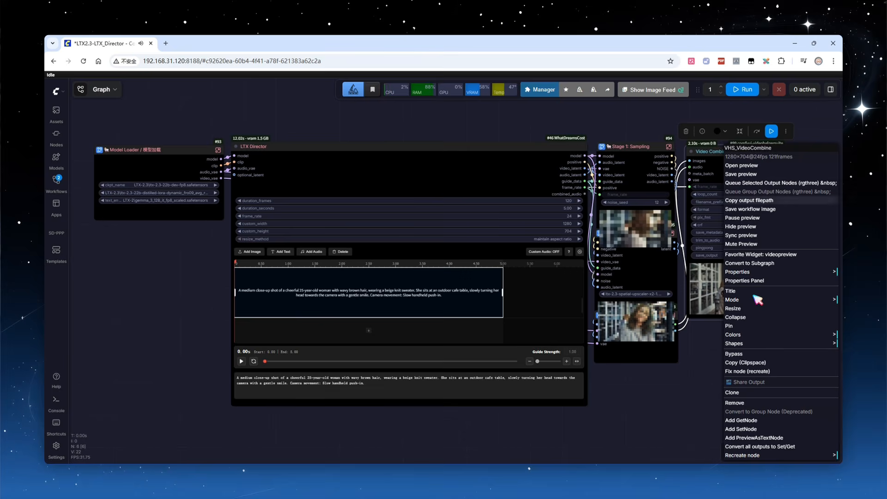
left_click(762, 168)
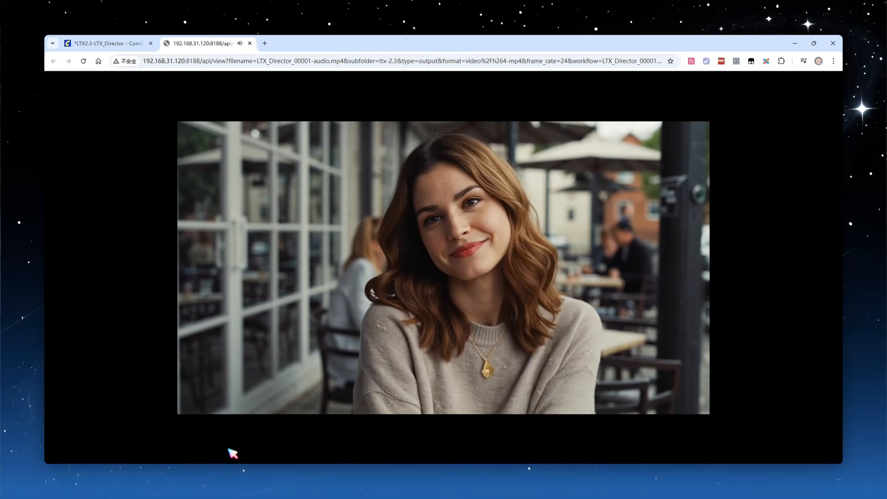
left_click(188, 395)
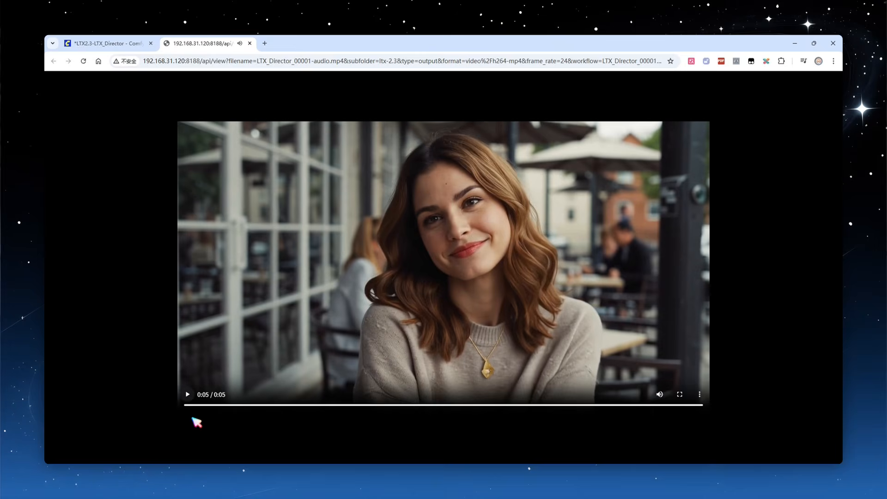
left_click(188, 394)
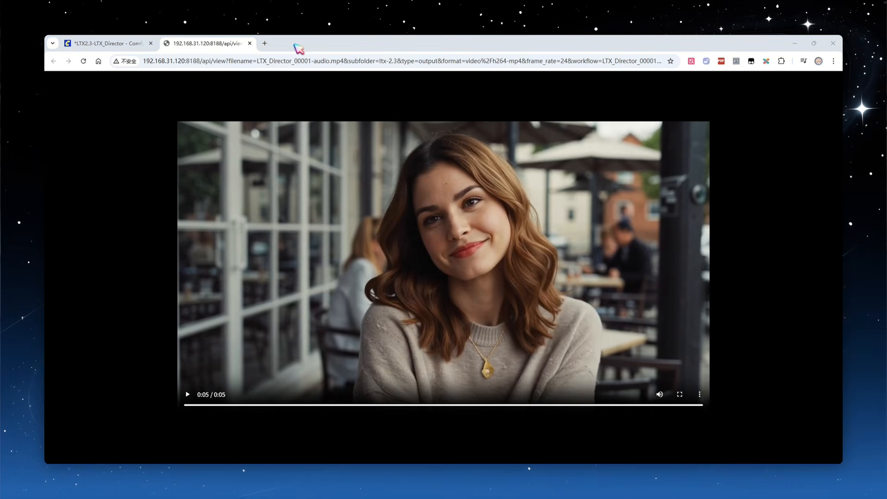
left_click(250, 44)
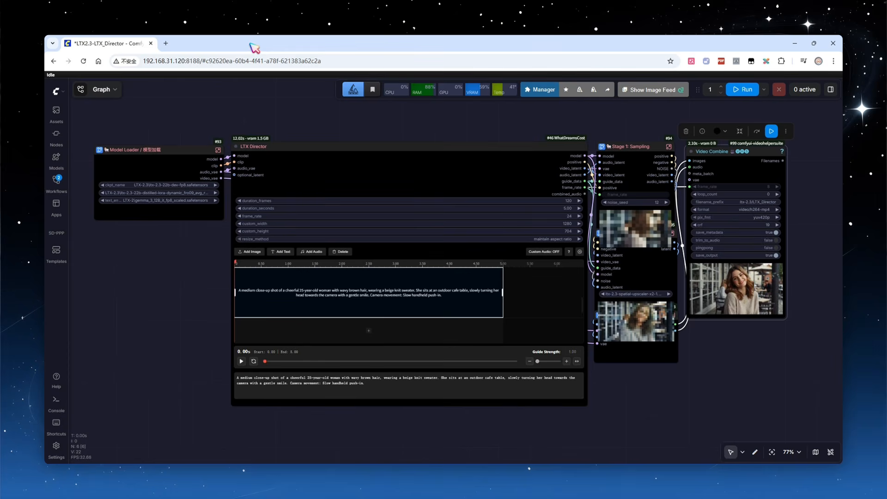
- Add a second text segment from about 2.6 s to 5 s, prompting a close-up of her hands holding a white ceramic coffee mug with rising steam
left_click(282, 252)
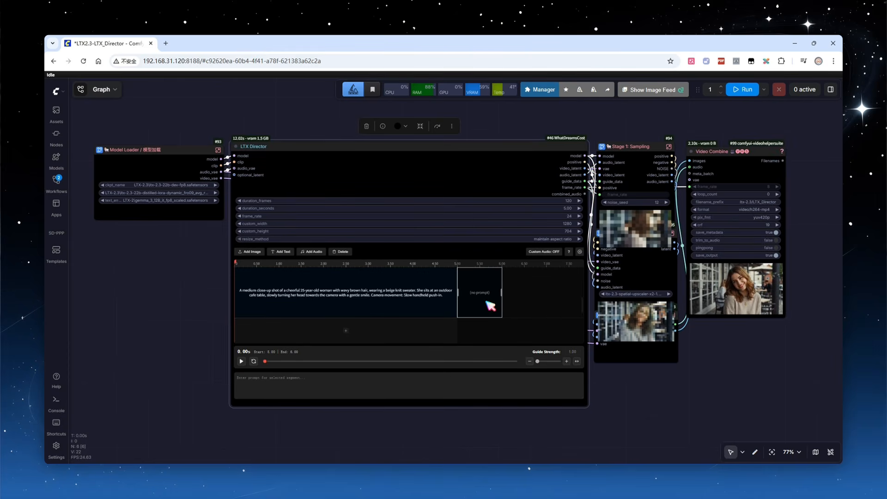
left_click_drag(457, 293, 353, 296)
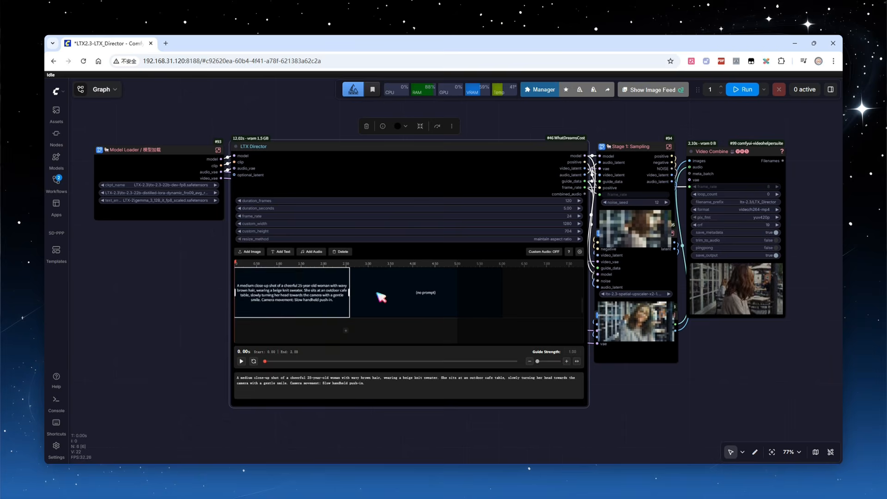
left_click(402, 295)
left_click_drag(489, 293, 506, 293)
left_click(418, 381)
type("Close-up shot focusing on her hands gently holding a white ceramic coffee mug. Whisps of soft steam slowly rise from the hot coffee surface. Camera movement: Slow tracking shot following her hands lifting the mug.")
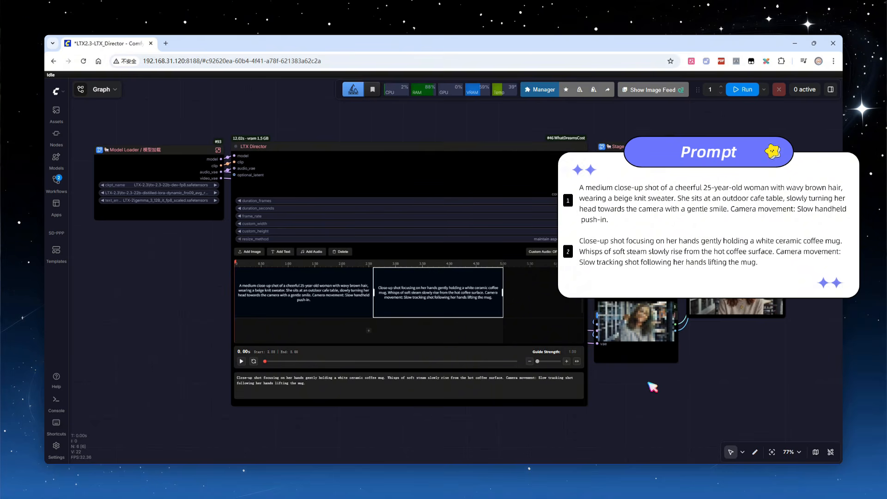
- Run the two-segment workflow, open the generated video's preview in its own browser tab, replay it and close the tab
left_click(740, 89)
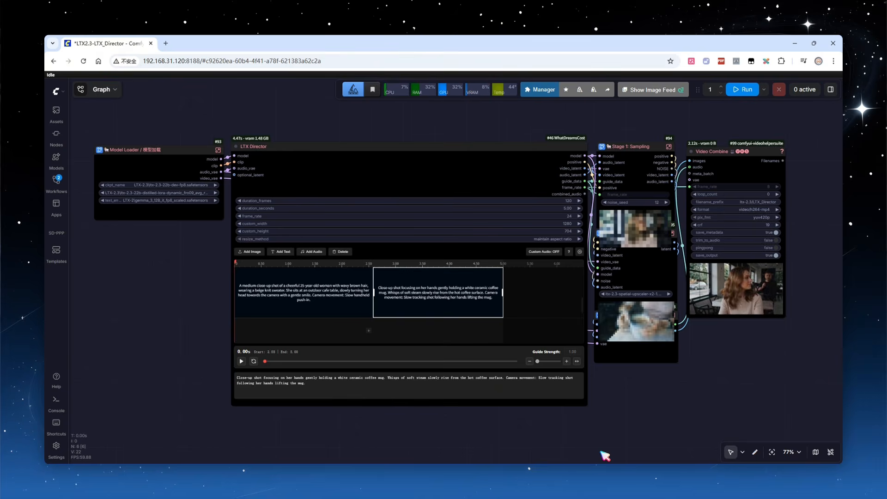
right_click(754, 287)
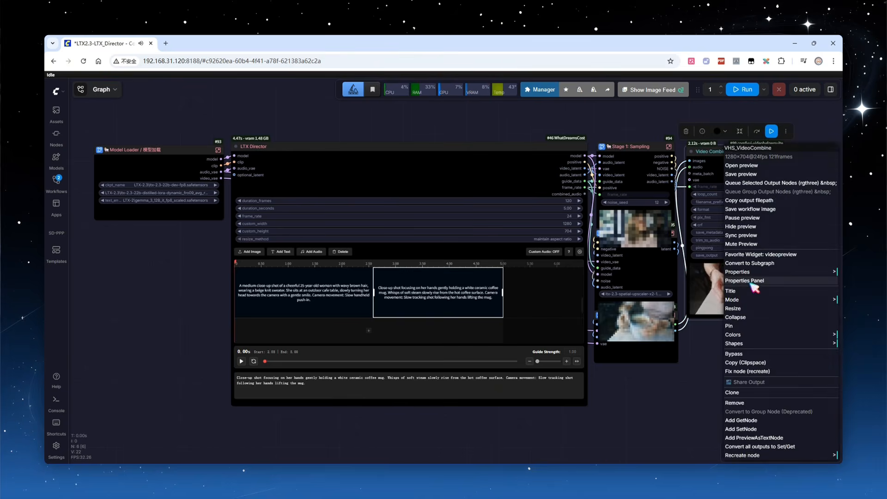
left_click(744, 166)
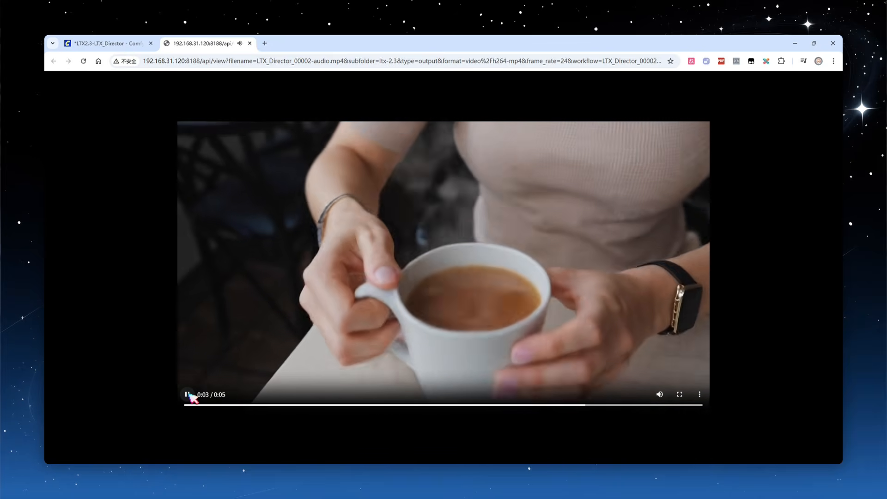
left_click(187, 394)
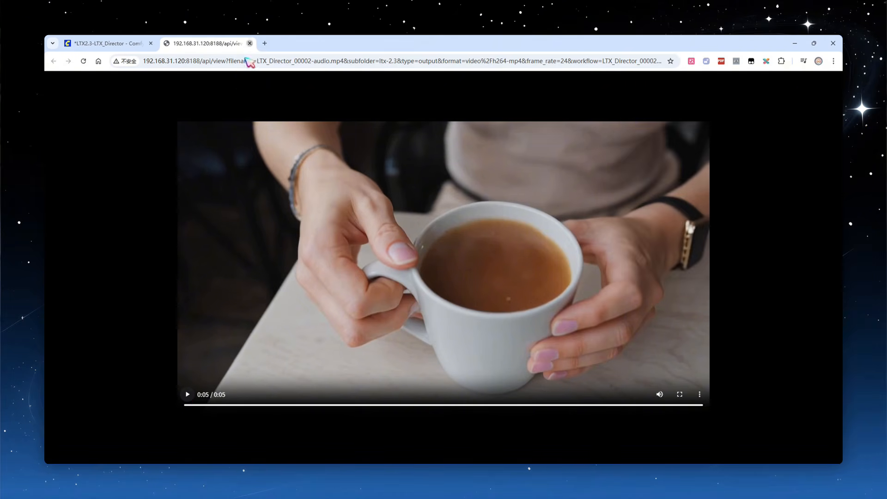
left_click(249, 43)
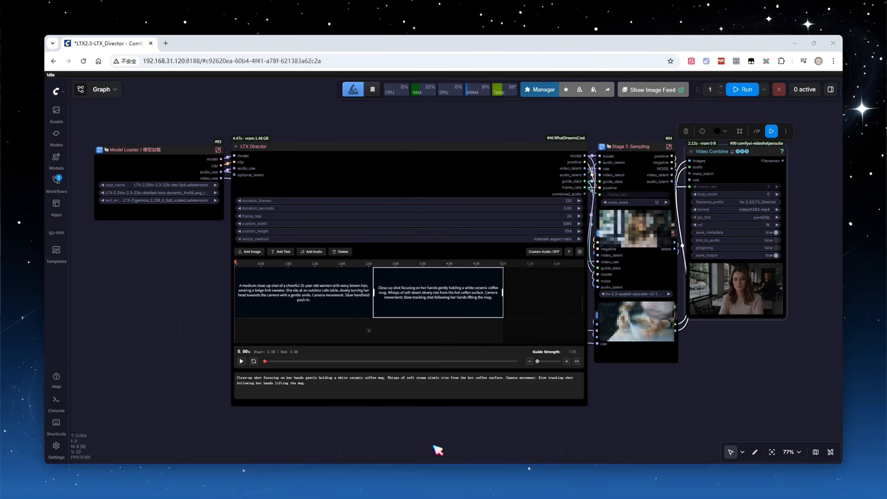
- Add a third text segment prompting a static close-up profile shot of her holding the mug near her lips and saying "Morning! You're finally here."
left_click(281, 252)
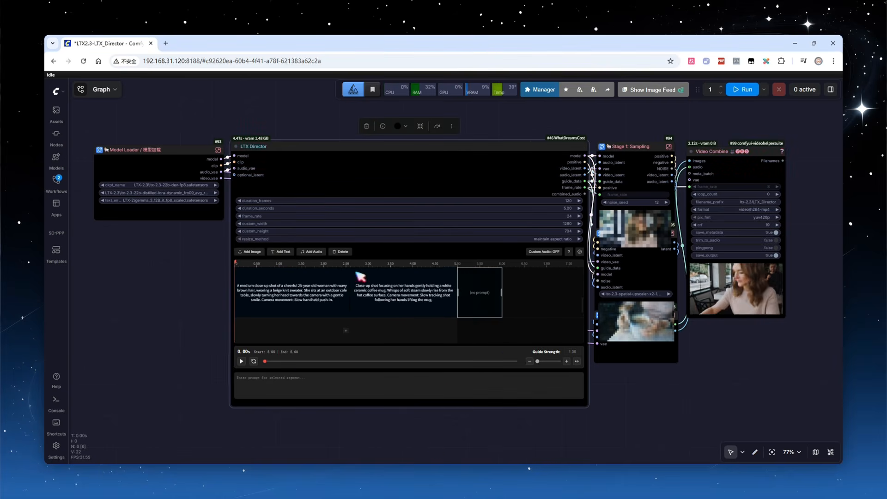
left_click(432, 383)
type("Close-up profile shot. The woman holds the coffee mug near her lips, looks slightly off-camera, tilts her head, and speaks in a warm, clear voice, \"Morning! You're finally here.\" She blinks and smiles. Camera movement: Static camera.")
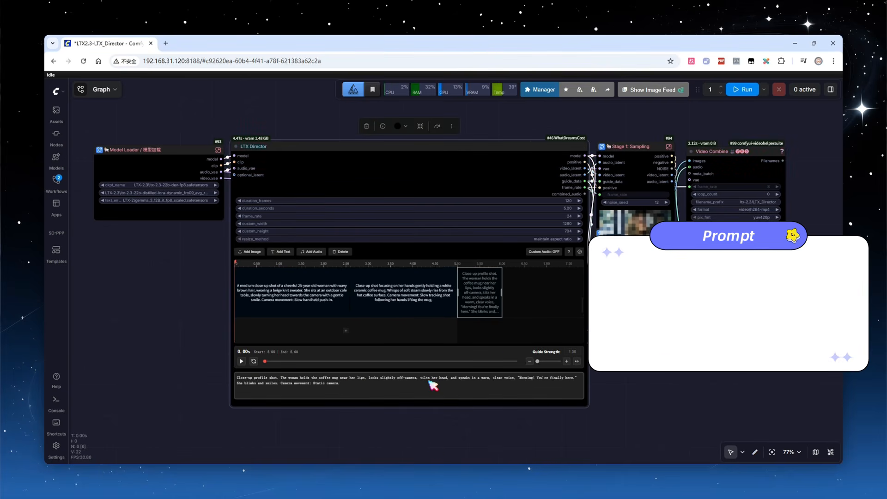
- Set the duration to 10 seconds and stretch the three text segments to fill it, with boundaries at about 3 s and 6.1 s
left_click(567, 208)
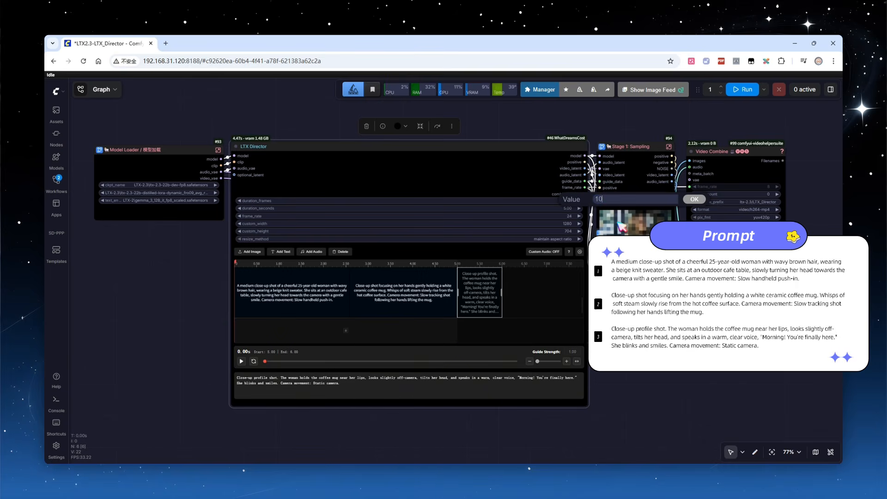
key("Return")
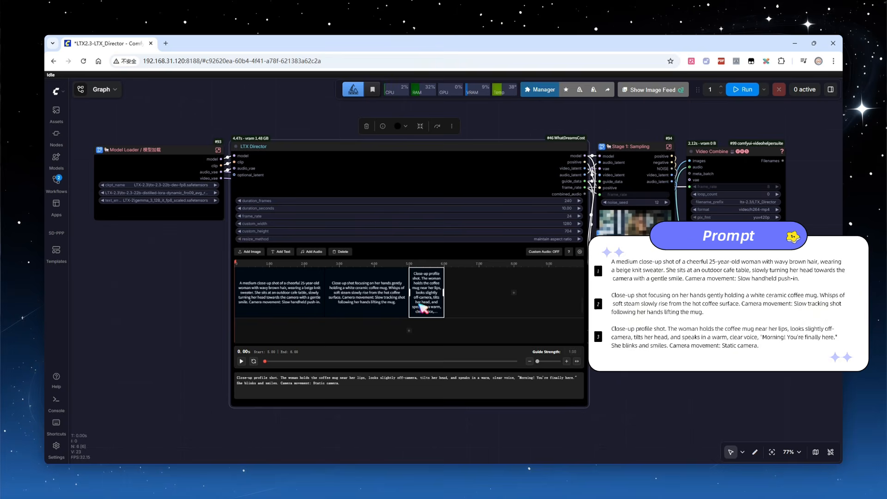
left_click_drag(444, 298, 585, 304)
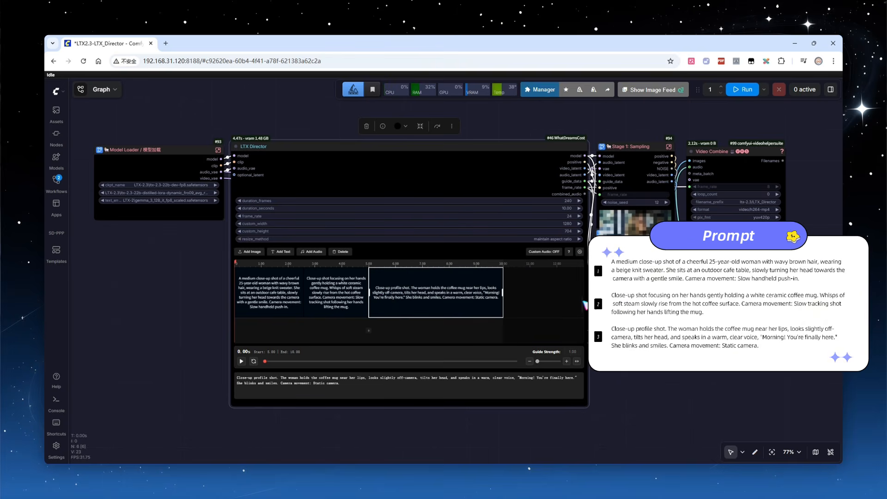
left_click_drag(369, 299, 398, 295)
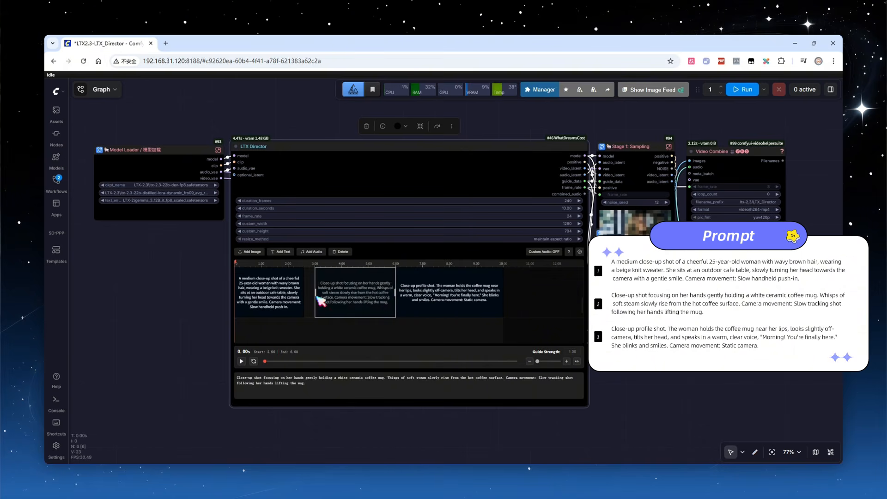
left_click(303, 292)
left_click_drag(303, 294, 337, 293)
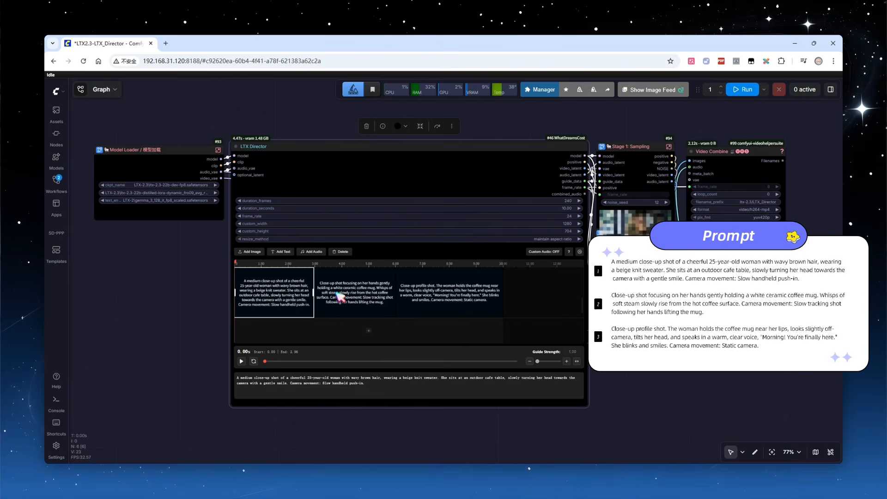
left_click(414, 297)
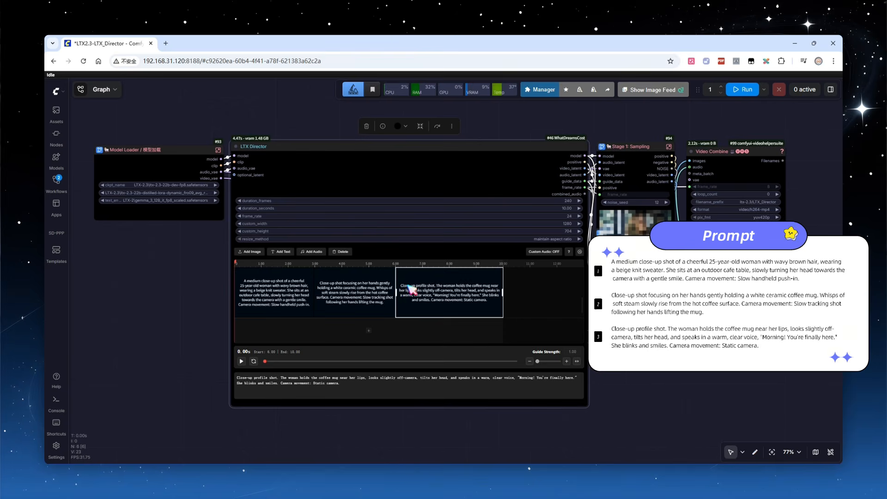
left_click(394, 293)
left_click_drag(395, 294, 403, 292)
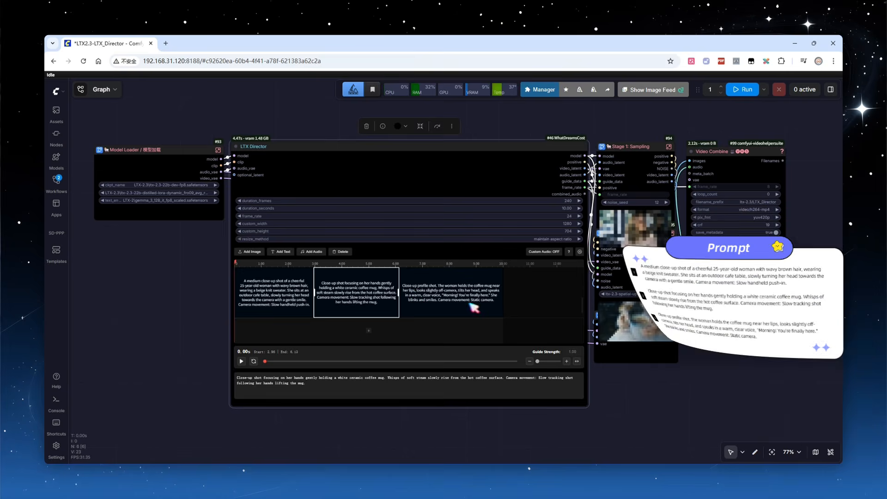
- Run the three-segment, 10-second workflow, play the resulting video's preview in its own browser tab and close the tab
left_click(739, 90)
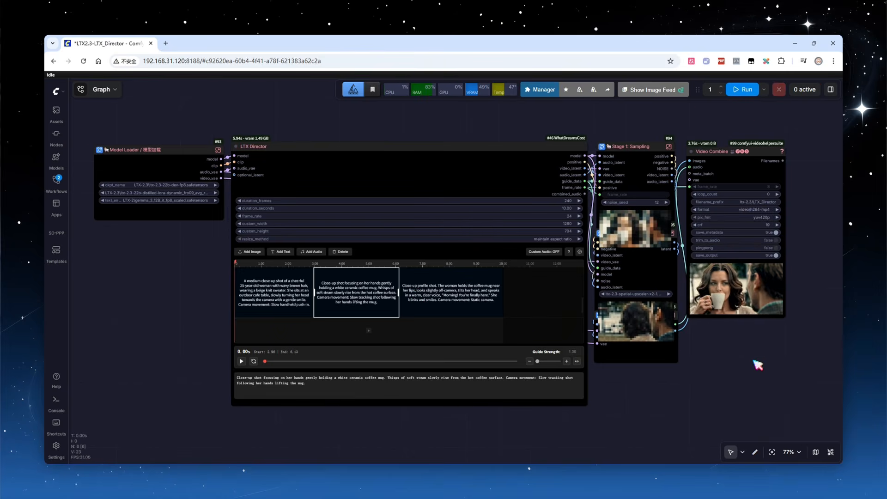
right_click(756, 307)
left_click(741, 166)
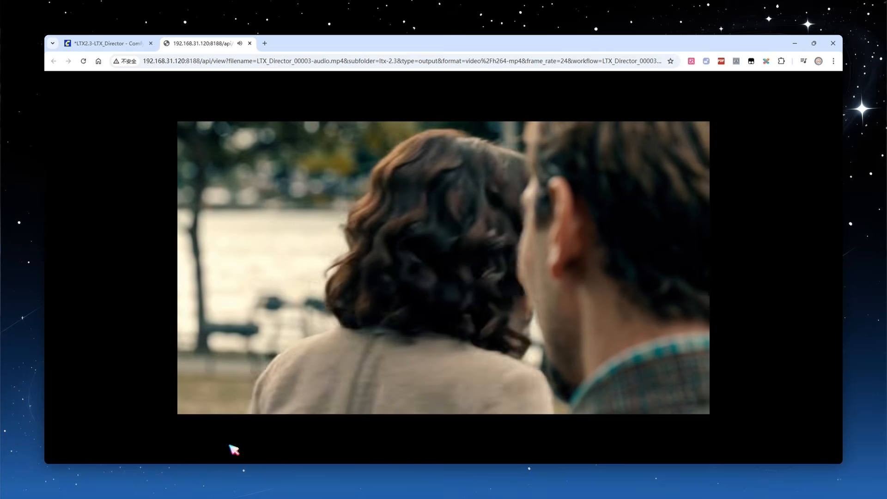
left_click(188, 394)
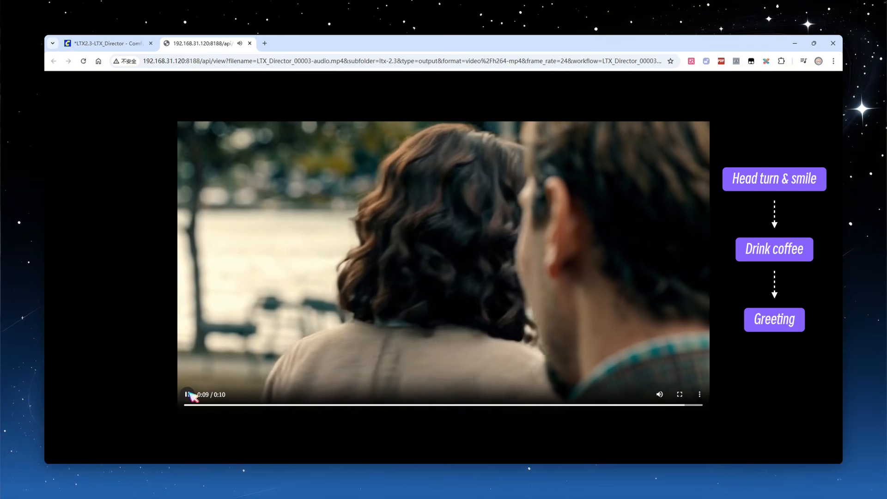
left_click(188, 394)
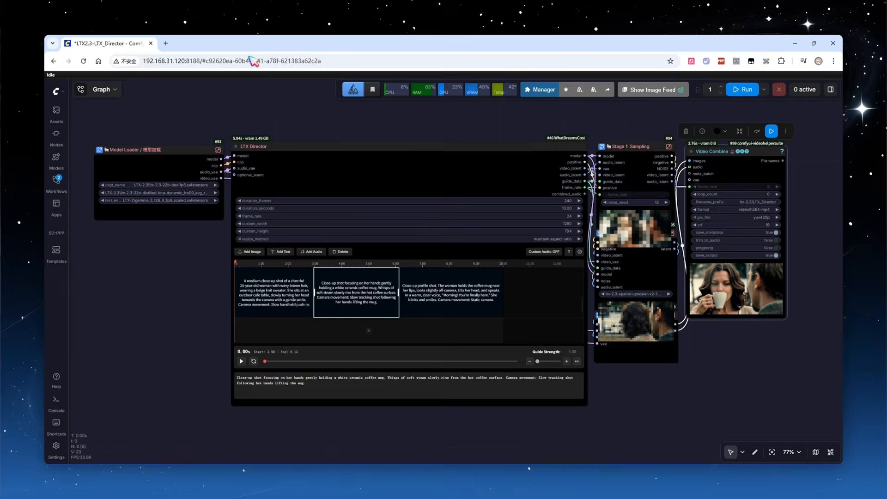
left_click(250, 43)
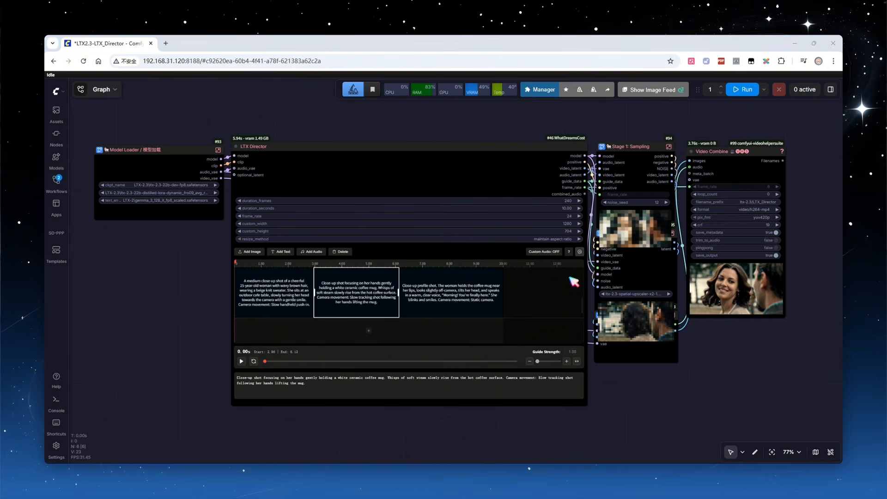
- Enable the global prompt in the timeline settings and enter cinematic lifestyle realism, 4K, 35mm anamorphic lens, cool grading, muted tones, overcast daylight, moody depth of field
left_click(580, 251)
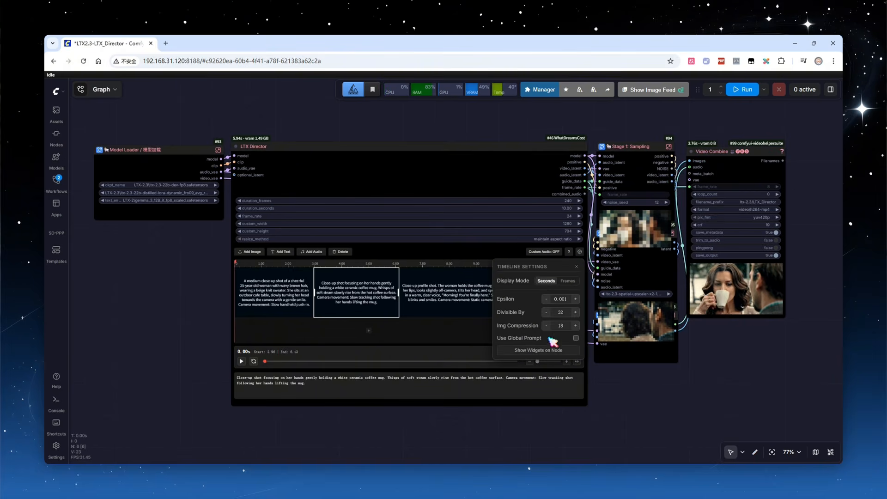
left_click(575, 338)
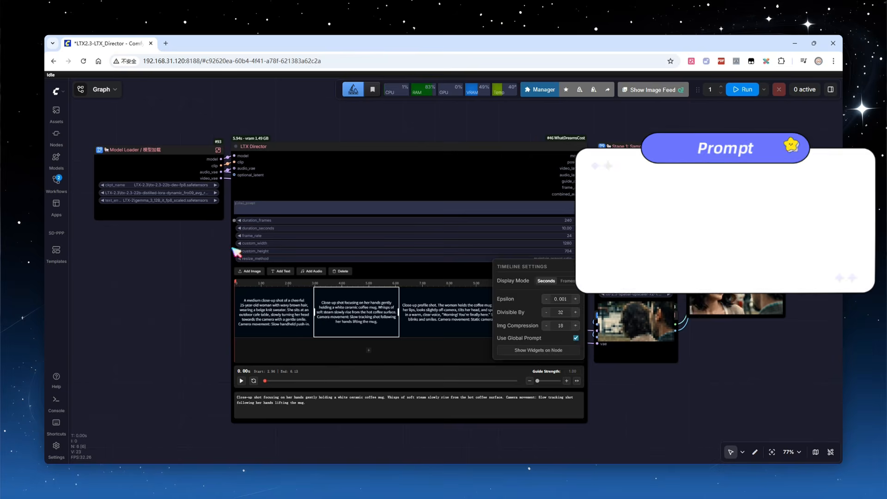
left_click(267, 214)
type("Cinematic lifestyle realism, 4K resolution, 35mm anamorphic lens, cool color grading, muted tones, soft blue and overcast daylight, moody cinematic depth of field.")
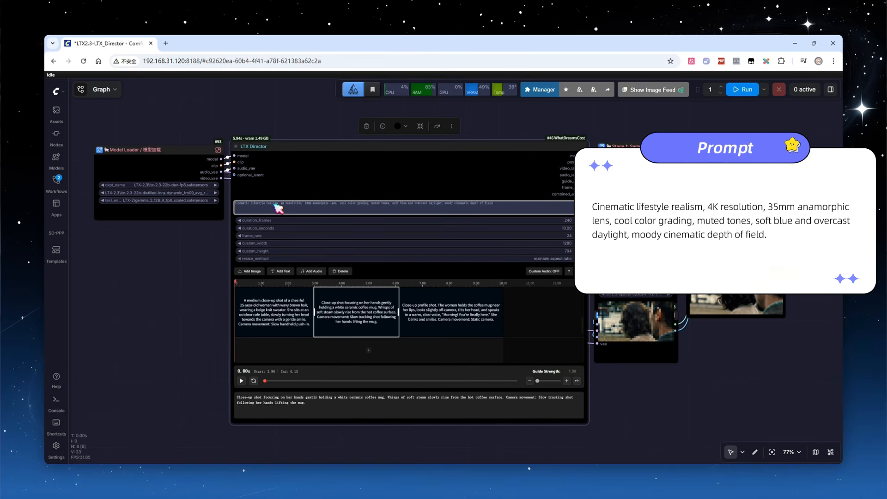
left_click(728, 354)
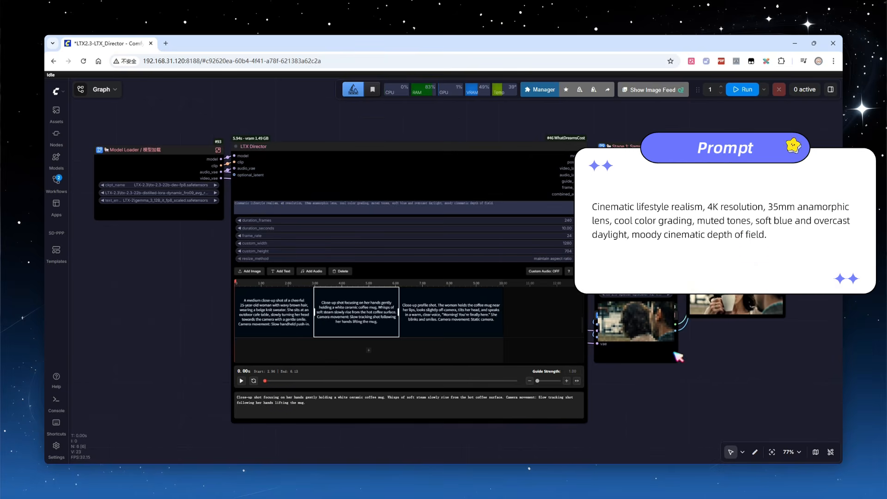
- Run the workflow with the global prompt and open the generated video's preview in its own browser tab
left_click(742, 90)
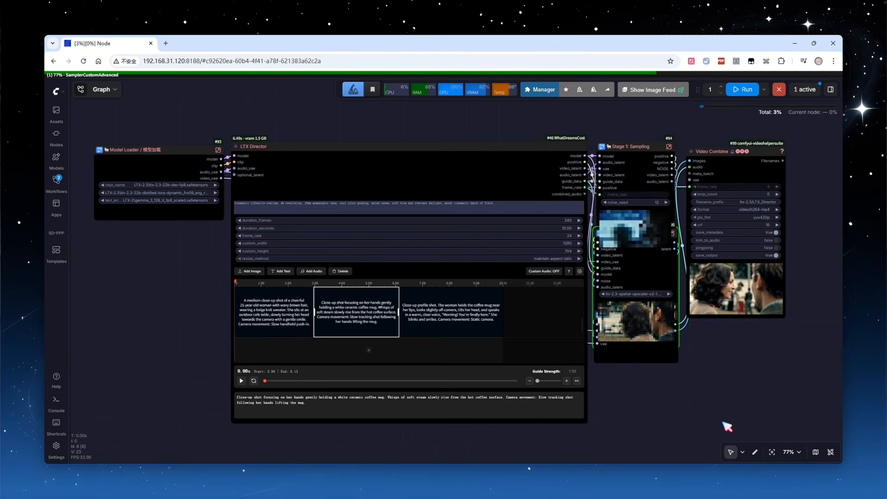
right_click(739, 286)
left_click(751, 165)
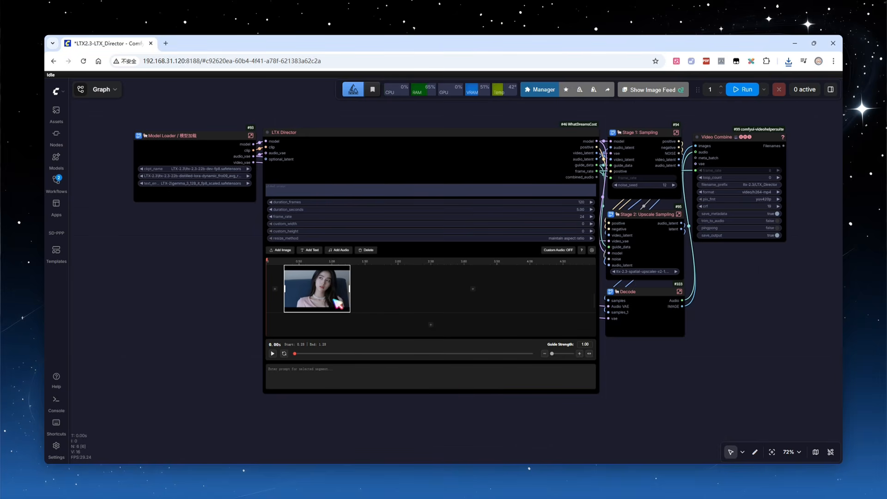
- Move the image segment to start at about 0.07 s and set the LTX Director's custom width to 1280
left_click_drag(337, 300, 319, 297)
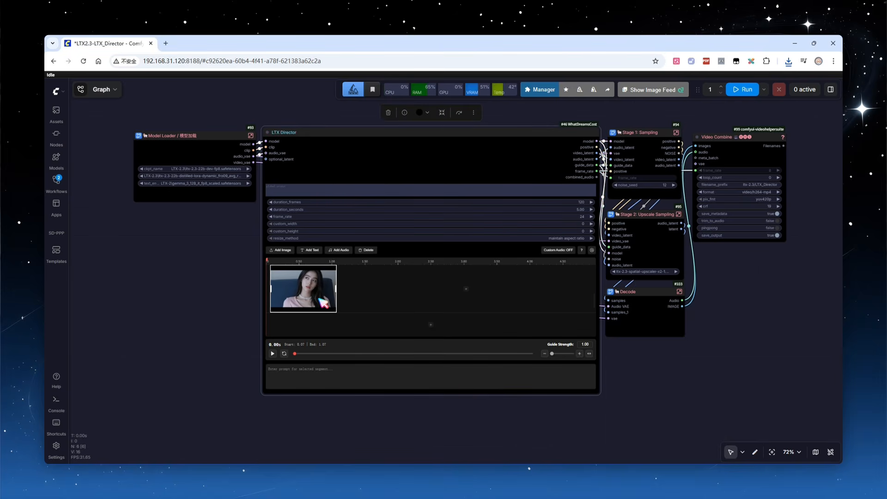
left_click(586, 231)
type("1280")
key("Return")
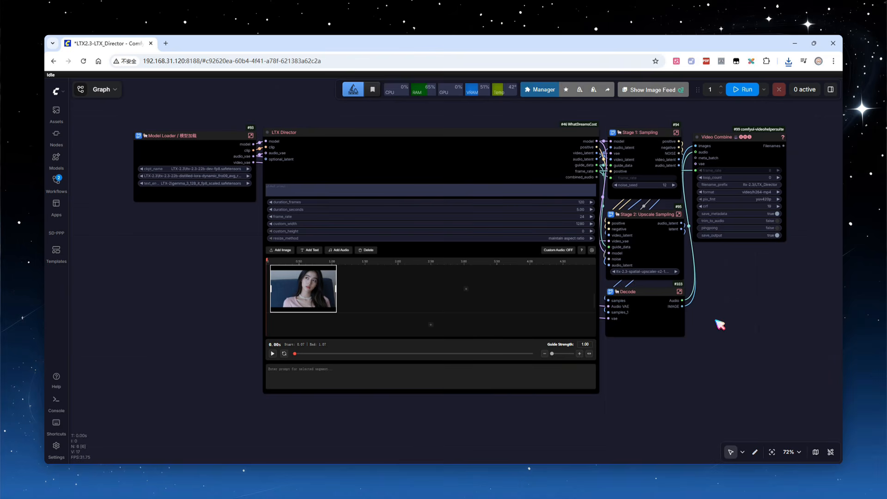
- Prompt the image segment with the woman blinking and whispering "You're late.", static shot, cool color grading, and run the workflow
left_click(425, 377)
type("The woman blinks and looks at the lens, speaking in a whispery clear voice, \"You're late.\" Camera movement: Static shot. Cool color grading.")
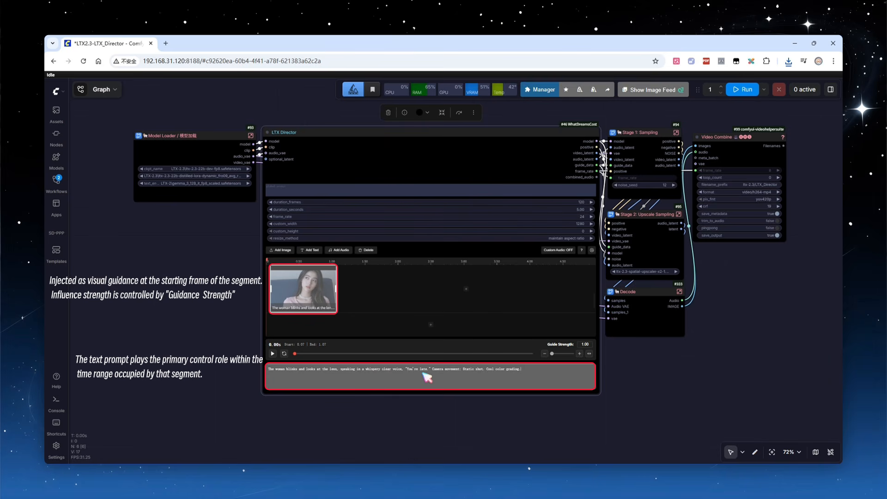
left_click(744, 89)
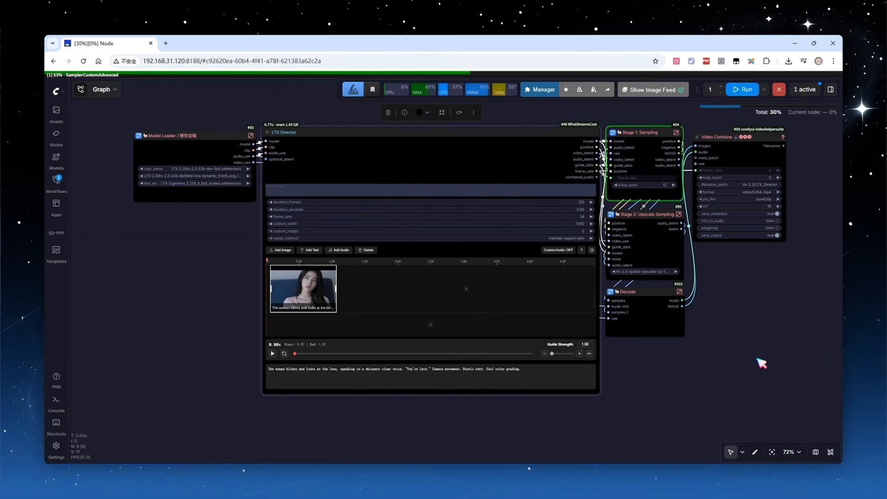
- Open the image-guided video's preview in its own browser tab, replay it several times and close the tab
right_click(749, 271)
left_click(745, 164)
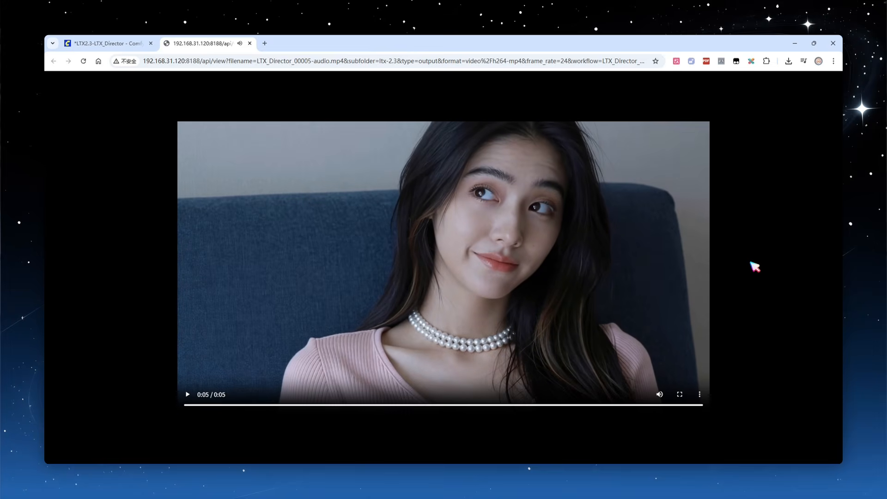
left_click(188, 394)
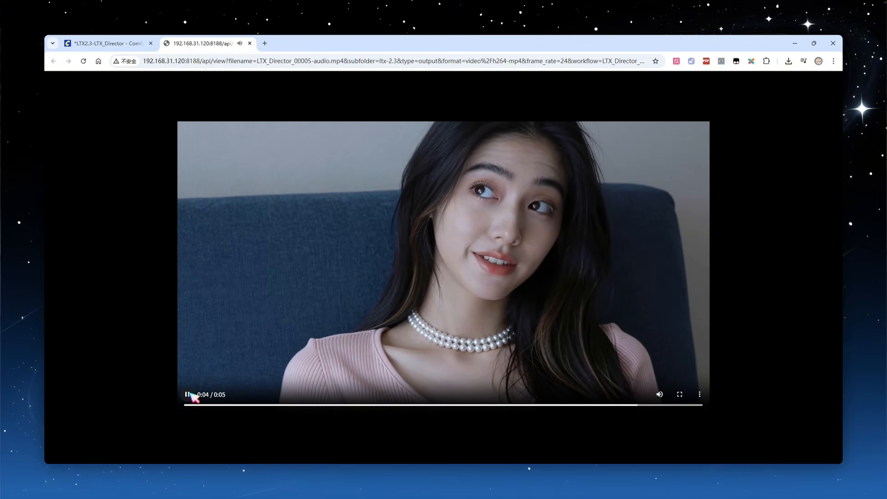
left_click(191, 393)
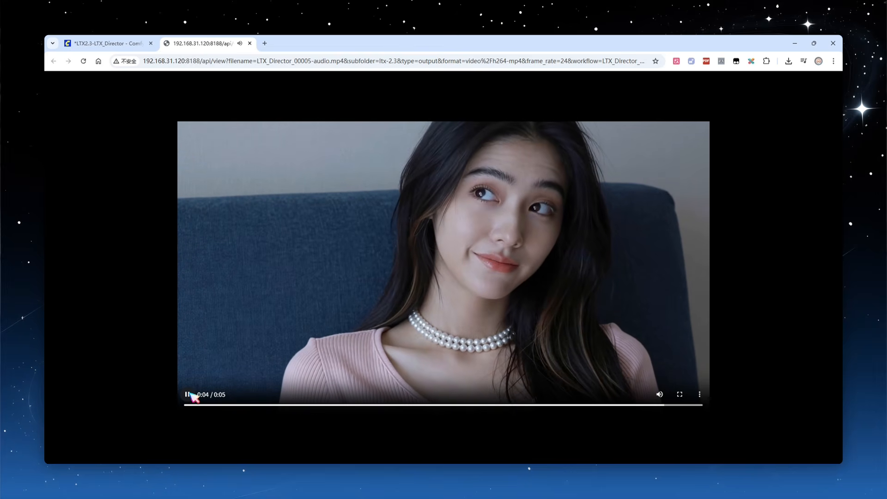
left_click(189, 395)
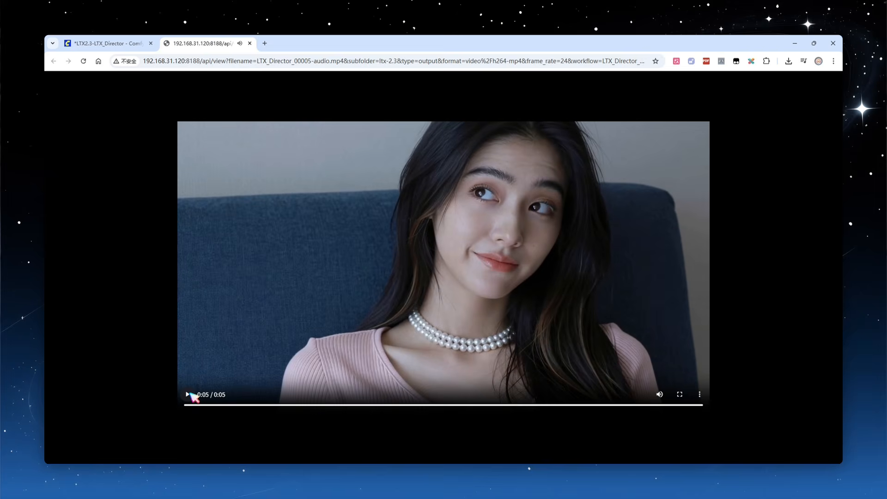
key("ctrl+w")
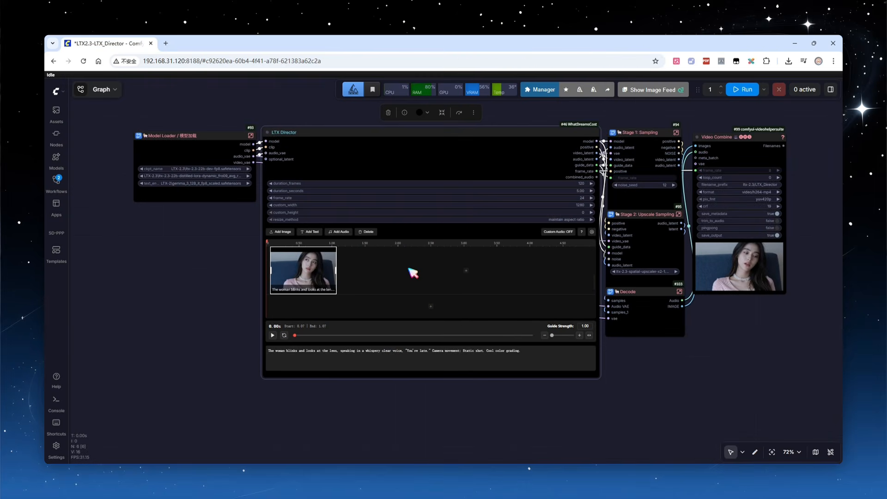
- Add a text segment after the image segment, prompting the woman to finish speaking, stand up from the blue sofa and walk out of the frame
right_click(467, 274)
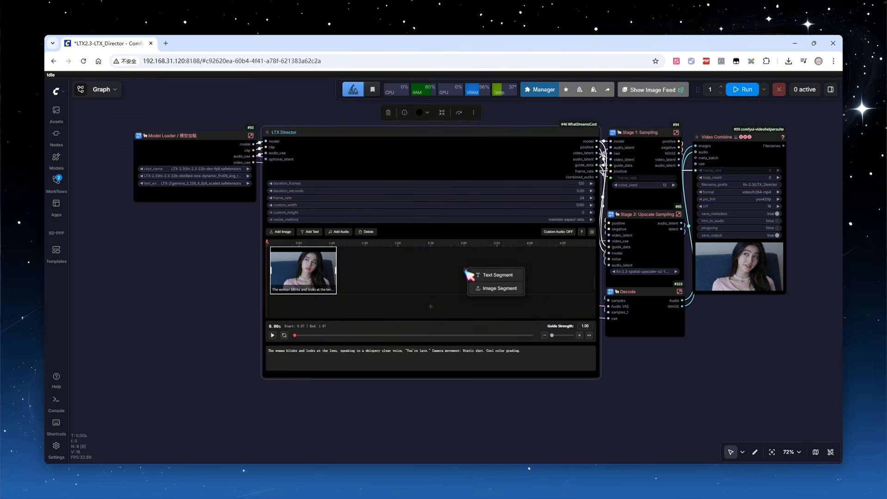
left_click(485, 275)
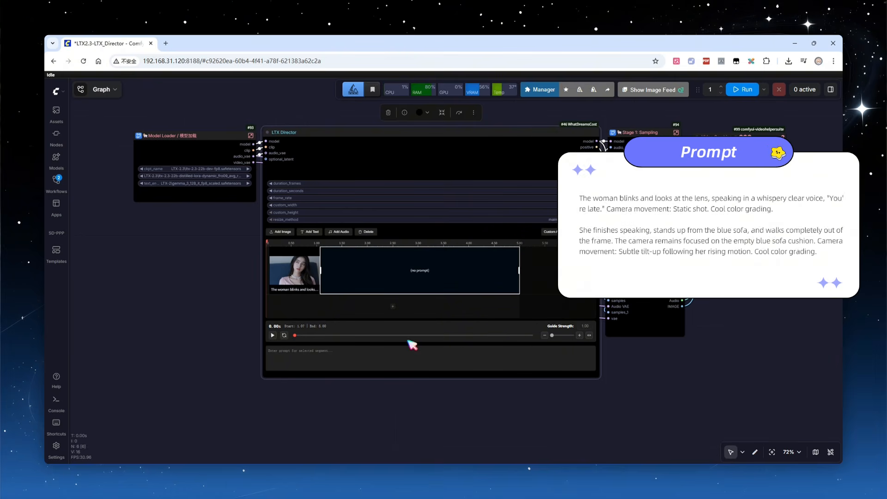
left_click(401, 364)
type("She finishes speaking, stands up from the blue sofa, and walks completely out of the frame. The camera remains focused on the empty blue sofa cushion. Camera movement: Subtle tilt-up following her rising motion. Cool color grading.")
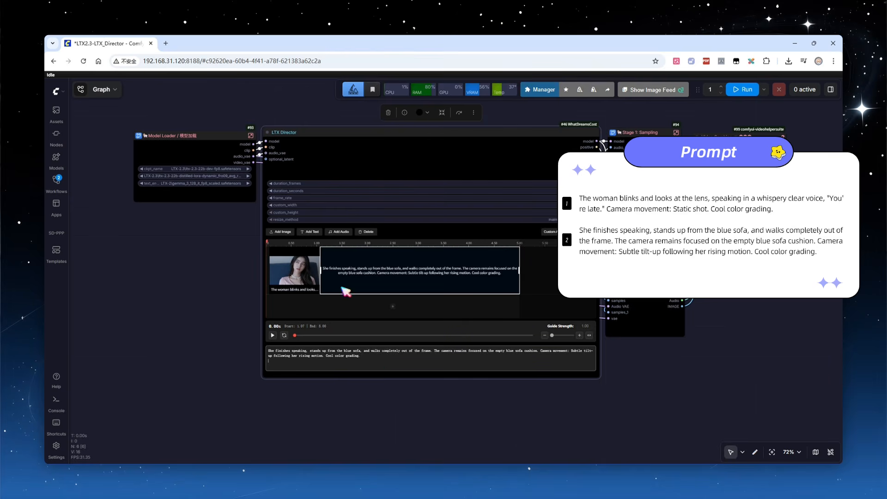
- Trim the text segment's beginning so it starts at about 3.5 s and run the workflow
left_click_drag(324, 273, 448, 276)
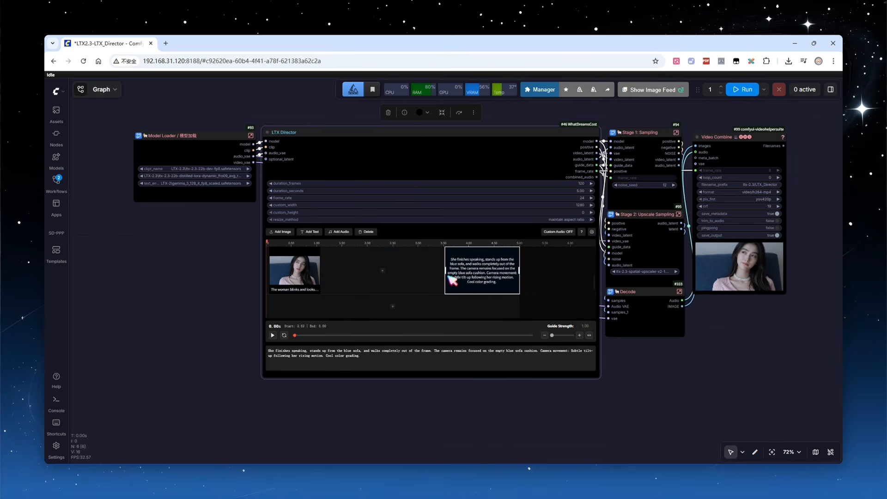
left_click(647, 368)
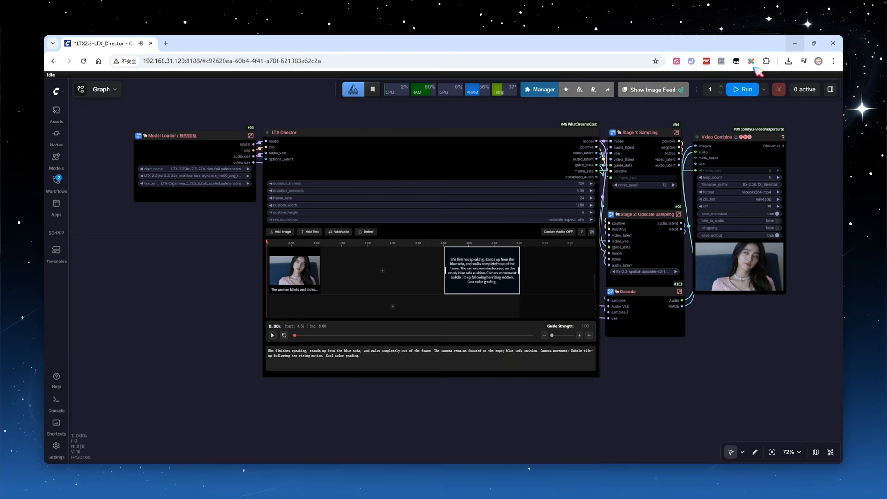
left_click(744, 90)
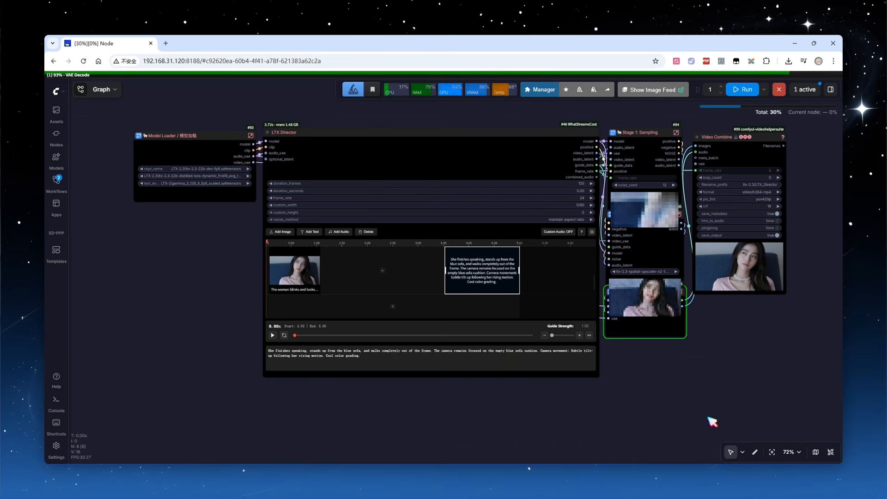
- Open the preview of the video with the woman leaving the sofa in its own browser tab, replay it several times and close the tab
right_click(761, 279)
left_click(751, 165)
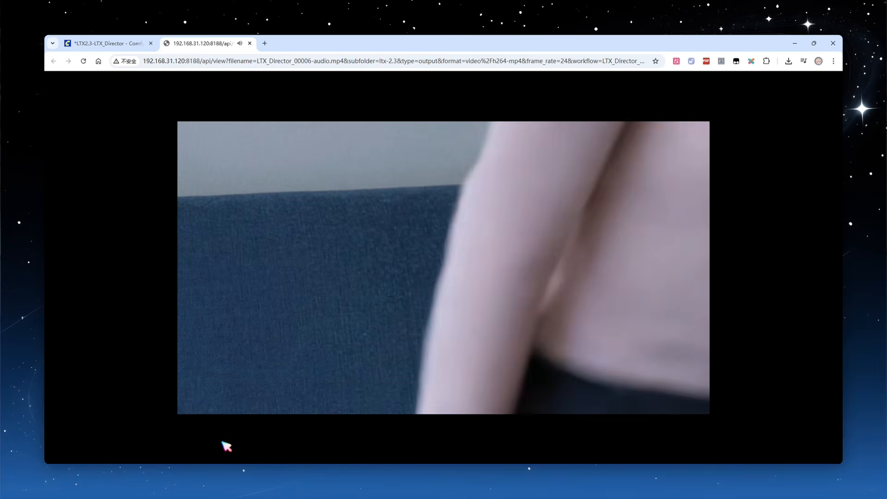
left_click(186, 394)
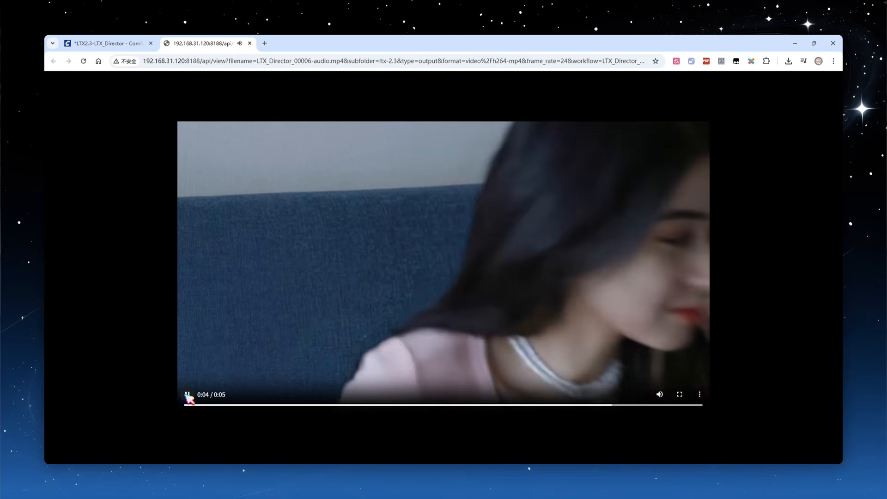
left_click(187, 395)
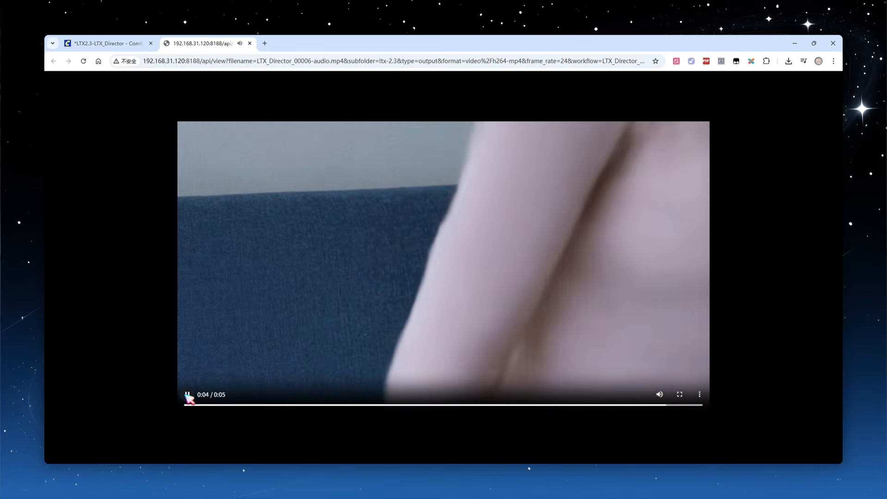
left_click(187, 394)
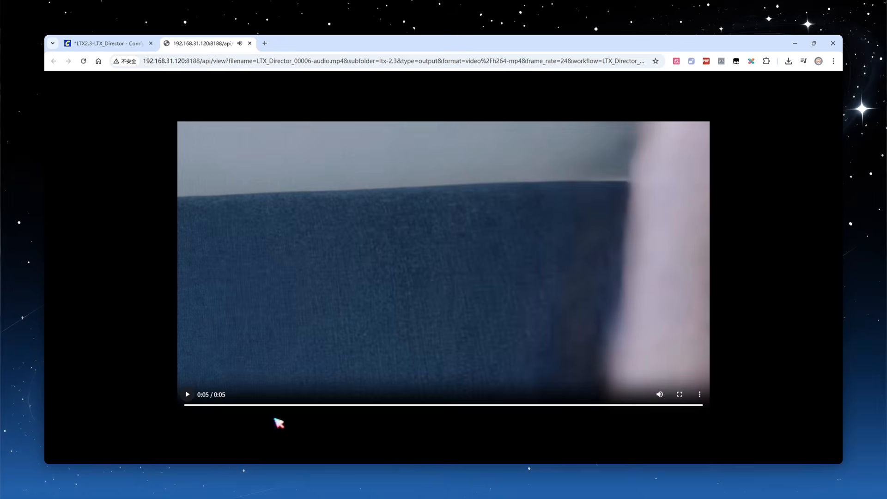
left_click(249, 43)
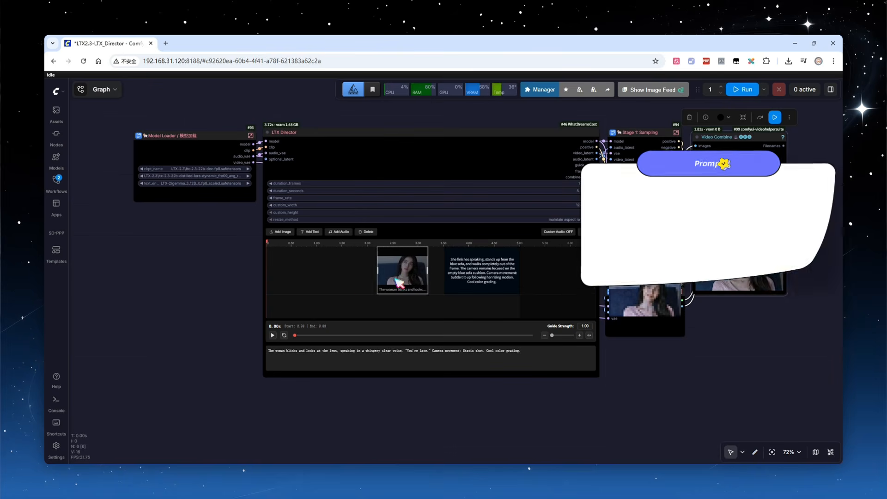
- Place the text segment at the timeline start, before the image segment at about 2.5 s, and re-prompt it with the woman entering and sitting on an empty sofa
left_click_drag(395, 279, 409, 280)
left_click_drag(490, 275, 310, 274)
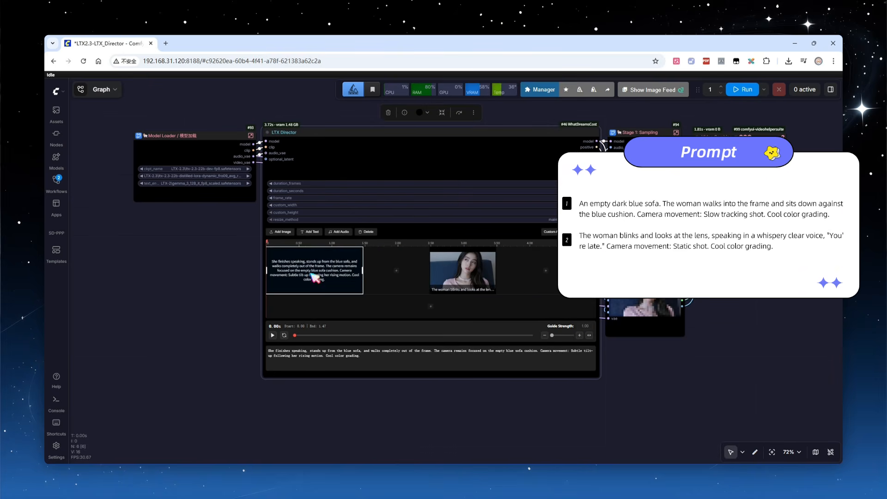
left_click(361, 347)
key("ctrl+a")
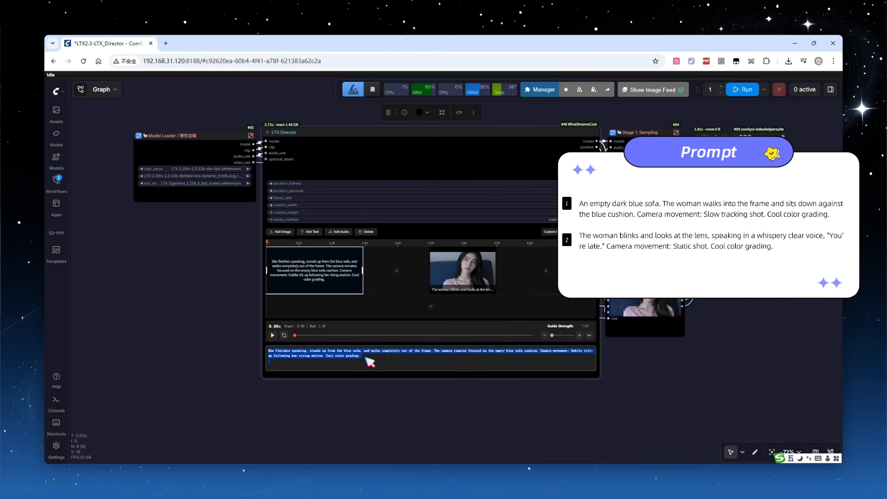
type("An empty dark blue sofa. The woman walks into the frame and sits down against the blue cushion. Camera movement: Slow tracking shot. Cool color grading.")
- Run the workflow with the reordered segments, replay the generated video in its own browser tab and close it
left_click(744, 90)
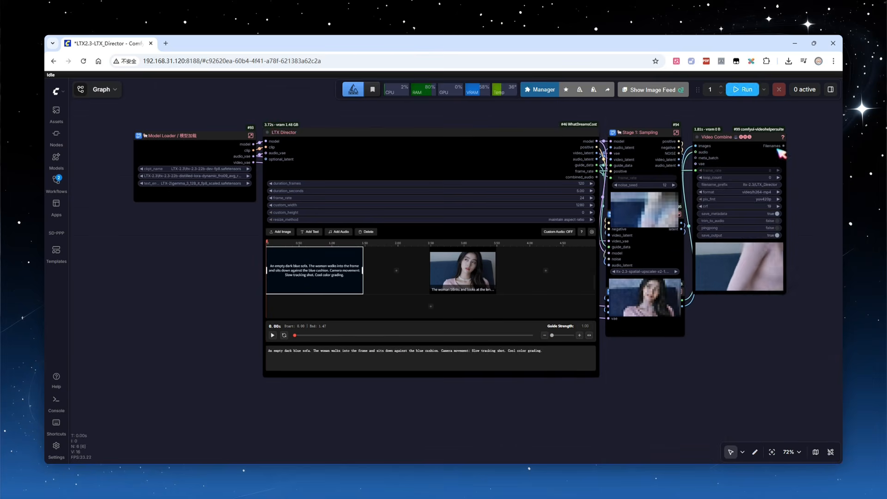
right_click(753, 278)
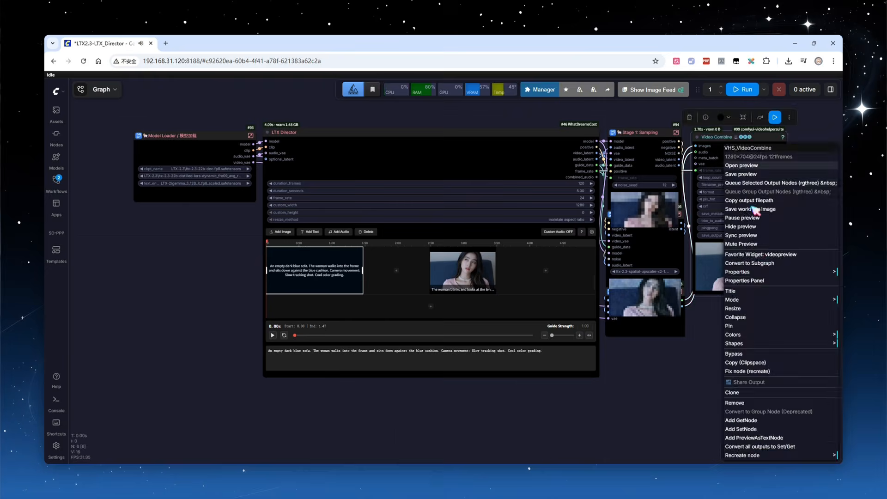
left_click(749, 174)
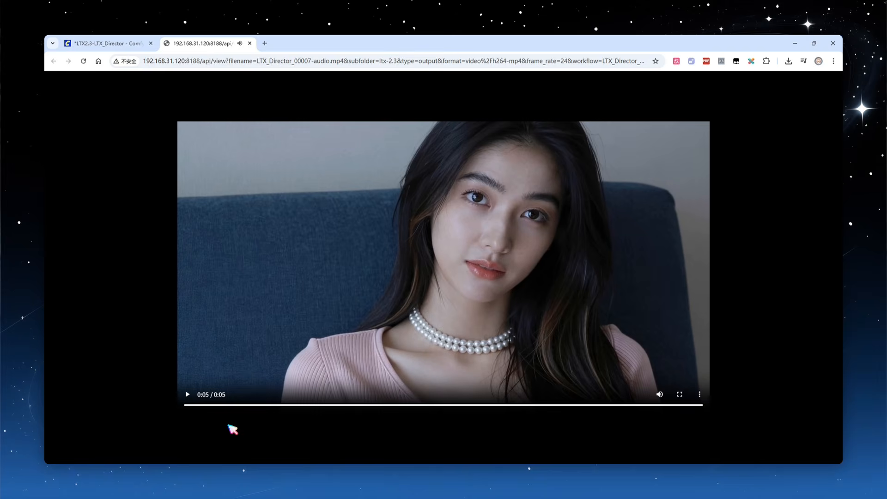
left_click(189, 395)
left_click(249, 44)
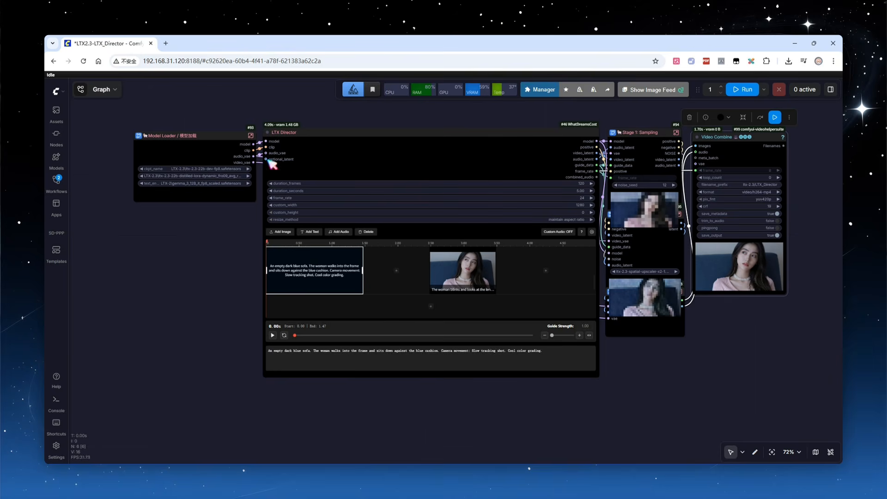
- Stretch the image segment to span about 3.5 to 6.6 s and extend the first text segment up to it, closing all gaps
left_click(239, 303)
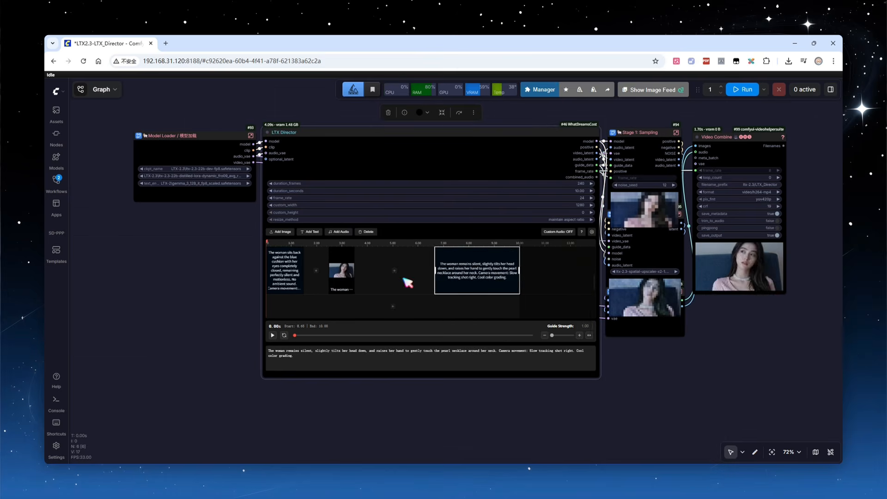
left_click_drag(342, 272, 381, 272)
left_click_drag(394, 271, 433, 270)
left_click_drag(303, 270, 356, 269)
left_click_drag(368, 269, 361, 273)
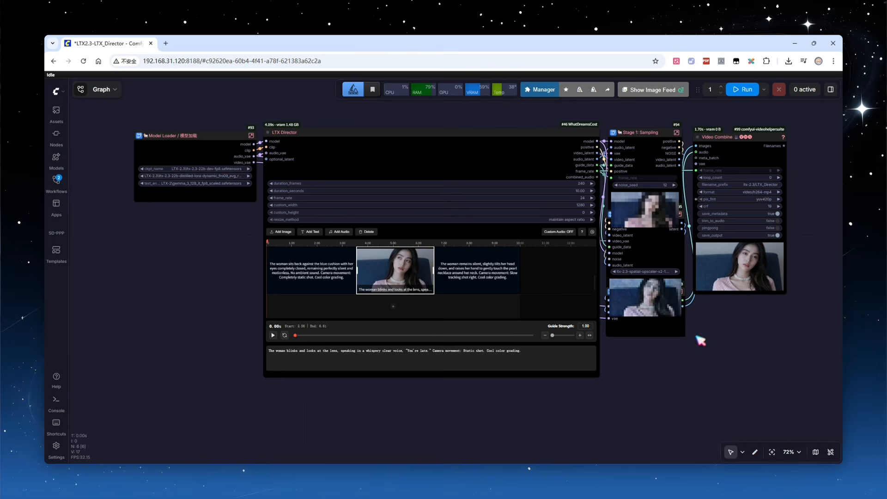
- Run the workflow with the three adjoining segments, replay the resulting 10-second video in its own browser tab and close it
left_click(749, 93)
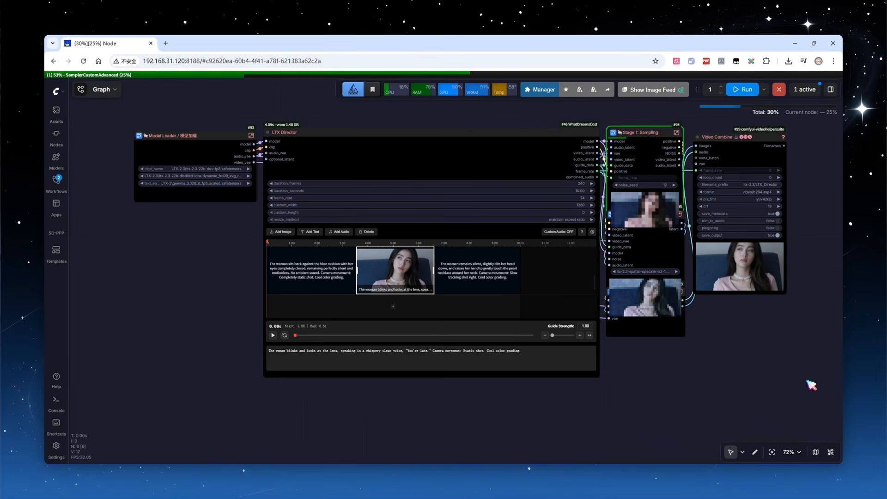
right_click(754, 284)
left_click(749, 166)
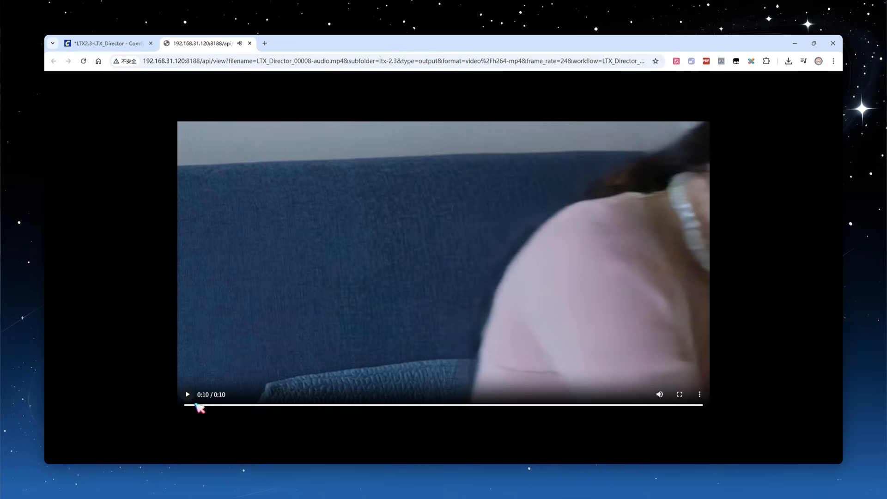
left_click(188, 394)
left_click(249, 43)
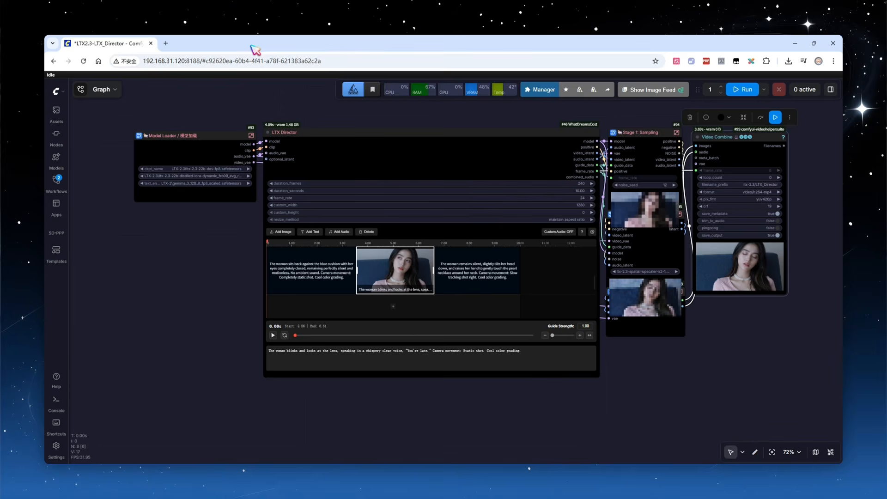
- Swap the two text segments so the pearl-necklace prompt comes first and the closed-eyes prompt last, with the image segment between them
left_click_drag(469, 280, 393, 276)
left_click_drag(319, 275, 529, 278)
left_click_drag(358, 278, 298, 277)
left_click_drag(428, 277, 368, 277)
left_click(435, 284)
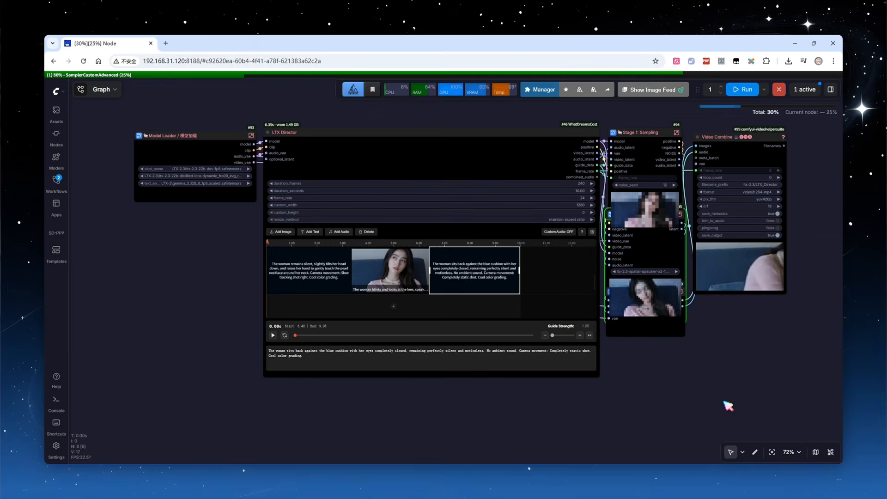
- Open the swapped-segment video's preview in its own browser tab and replay it
right_click(743, 288)
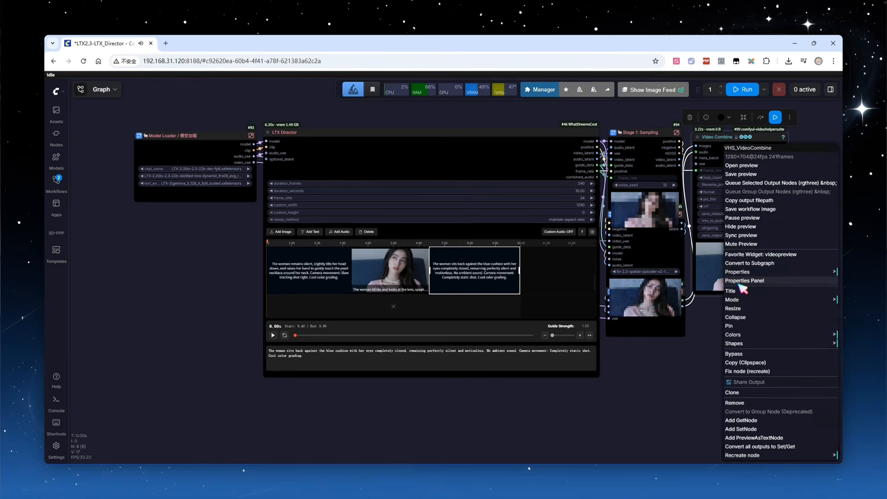
left_click(741, 166)
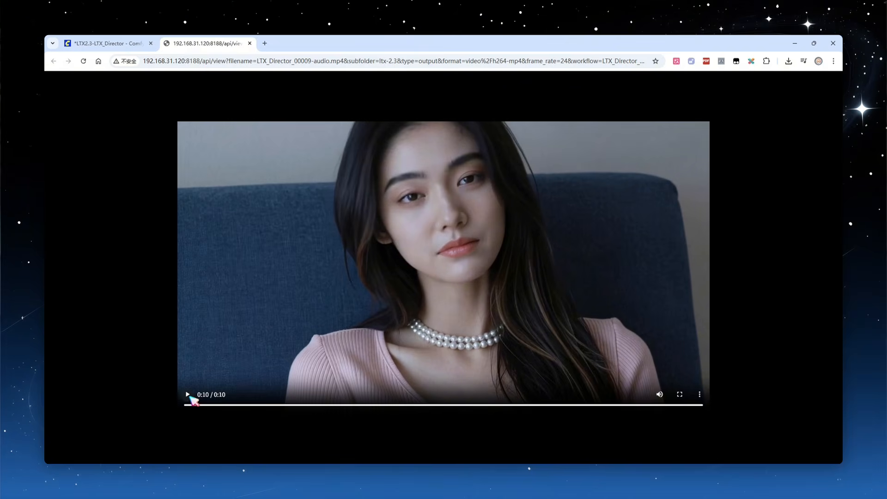
left_click(189, 395)
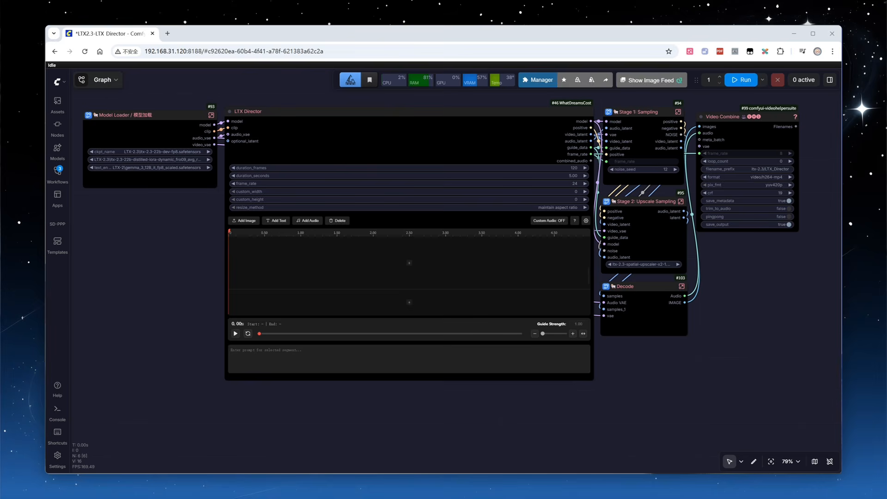
- Add the full-body garden photo at the timeline start and the close-up portrait as an image segment at about 3.4 s
left_click_drag(240, 494, 294, 263)
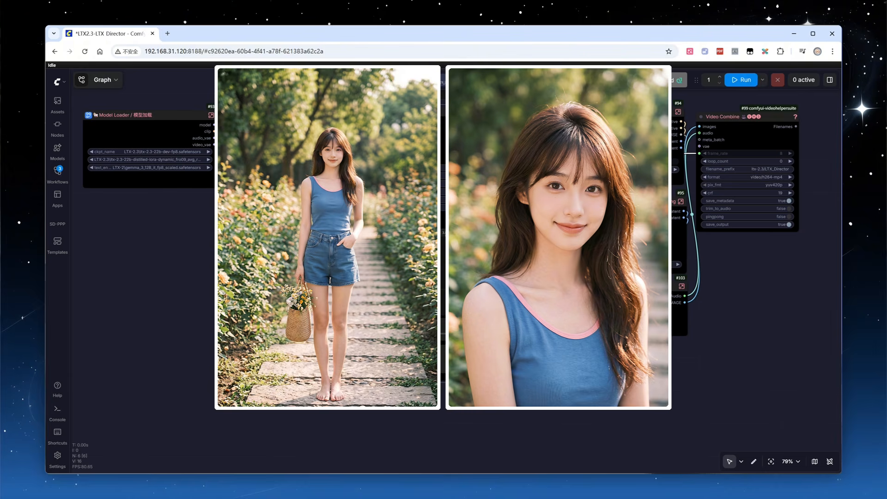
left_click_drag(369, 267, 512, 268)
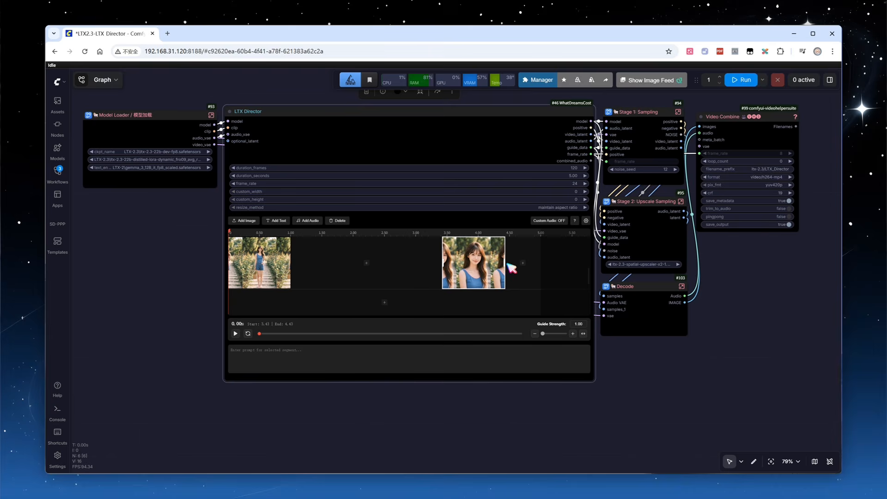
- Prompt the full-body image segment with the woman smiling and walking forward along the stone path, using a slow backward tracking shot
left_click(256, 273)
left_click(296, 362)
type("The woman smiles and begins to walk forward along the stone path, carrying her straw bag. Her hair and shorts sway naturally with her forward movement. Camera movement: Slow tracking shot moving backward.")
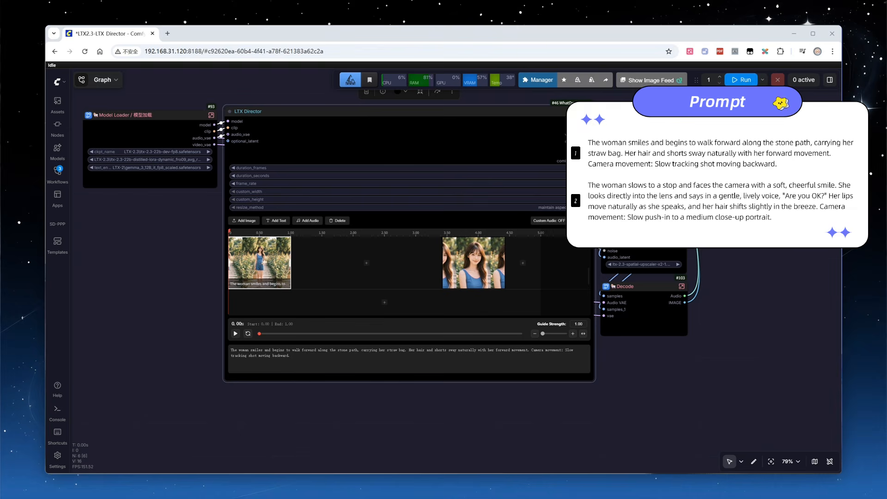
- Prompt the portrait image segment with the woman stopping, smiling and saying "Are you OK?", using a slow push-in to a medium close-up
left_click(461, 280)
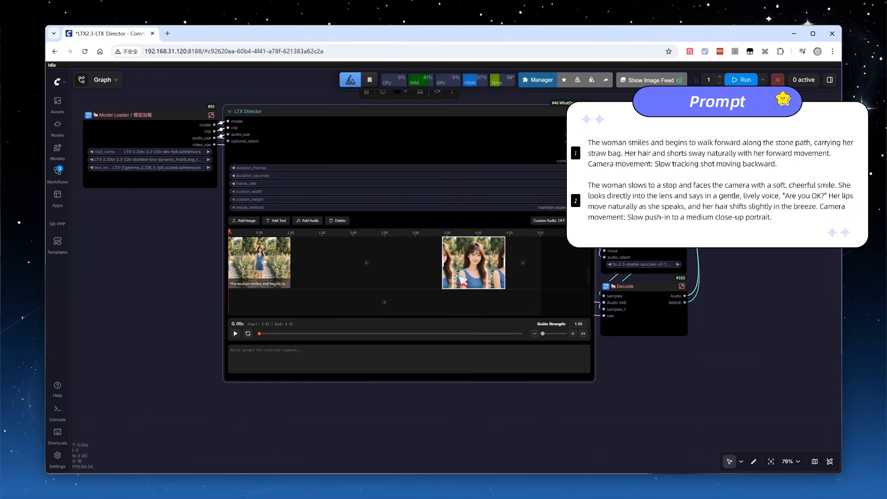
left_click(447, 366)
type("The woman slows to a stop and faces the camera with a soft, cheerful smile. She looks directly into the lens and says in a gentle, lively voice, \"Are you OK?\" Her lips move naturally as she speaks, and her hair shifts slightly in the breeze. Camera movement: Slow push-in to a medium close-up portrait.")
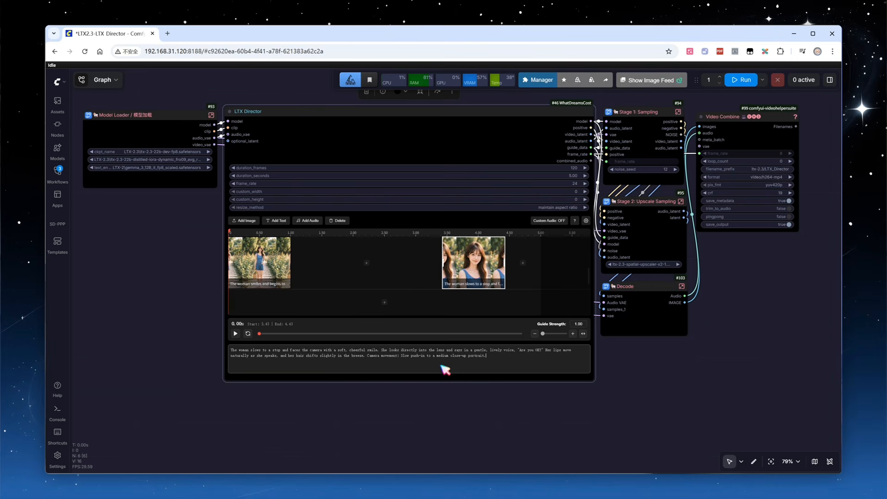
- Set the LTX Director's custom height to 1280 and run the workflow
left_click(528, 200)
type("1280")
key("Return")
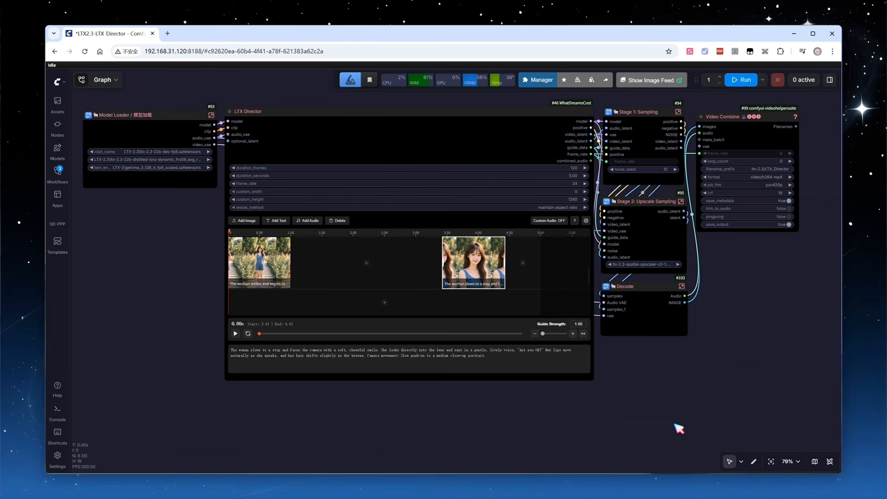
left_click(742, 79)
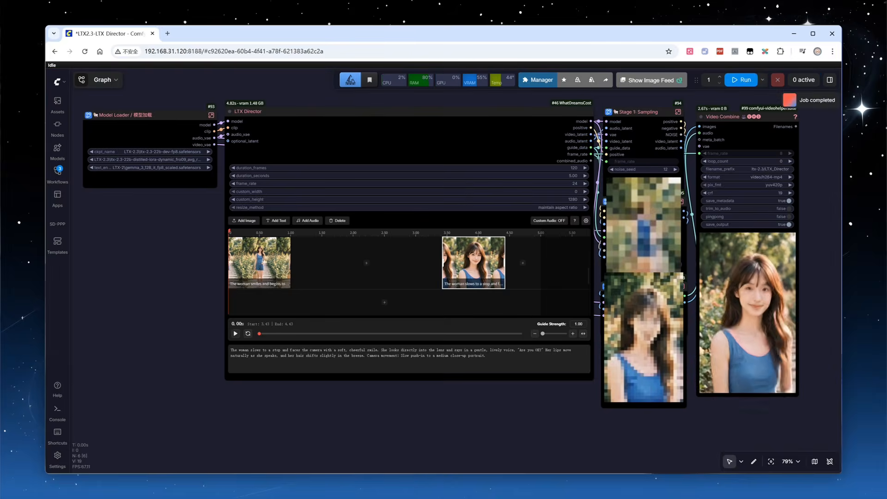
- Open the two-image garden video's preview in its own browser tab, watch it and close the tab
right_click(728, 174)
left_click(739, 187)
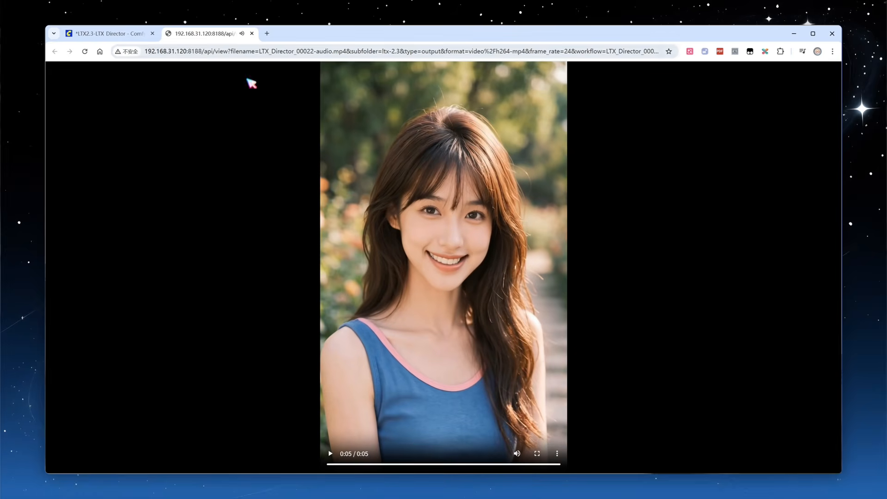
left_click(251, 34)
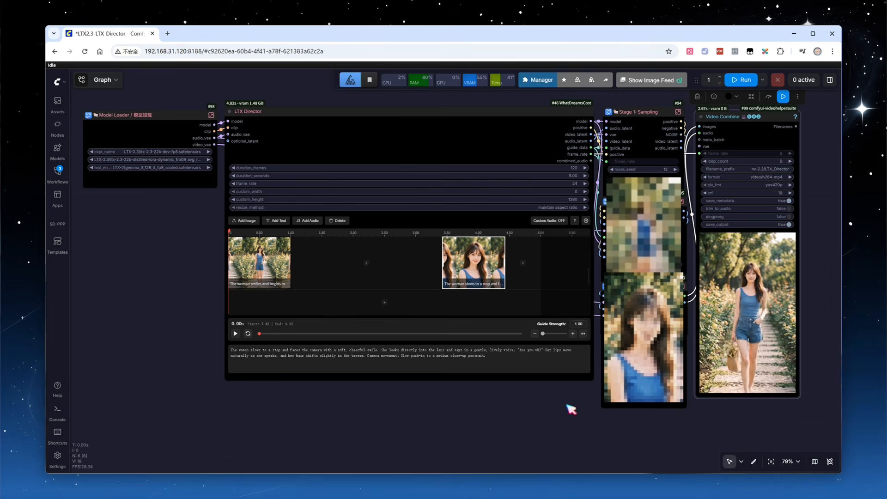
- Set the portrait image segment's guide strength to 0.70 and run the workflow
left_click(577, 324)
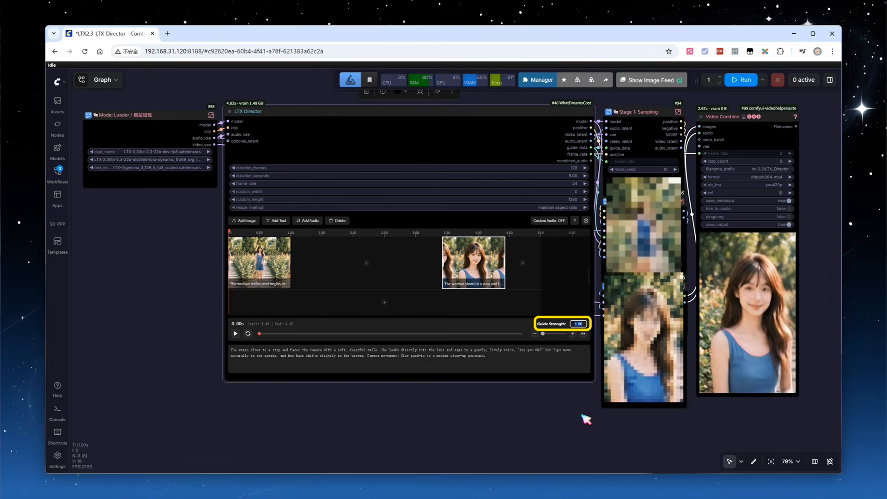
type("0.7")
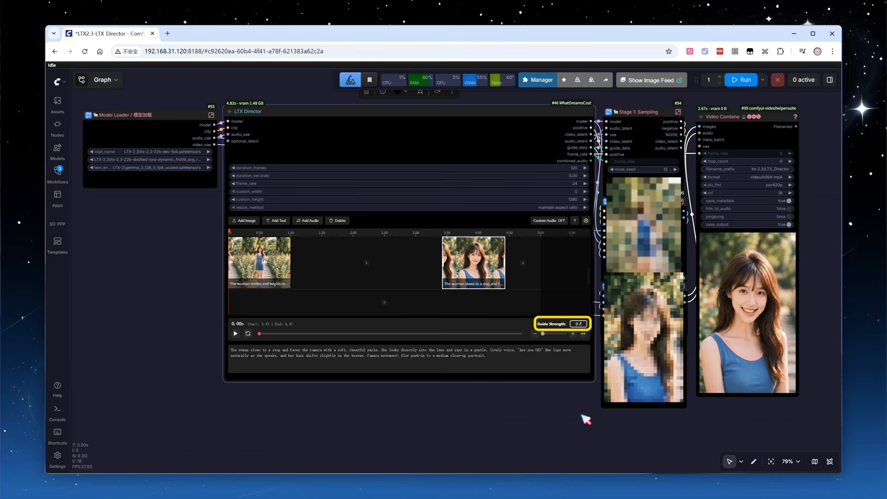
type("0")
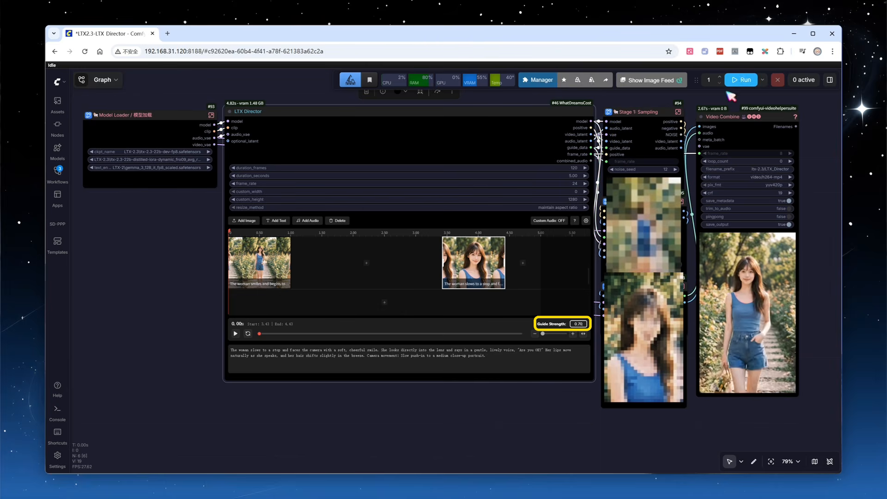
left_click(744, 81)
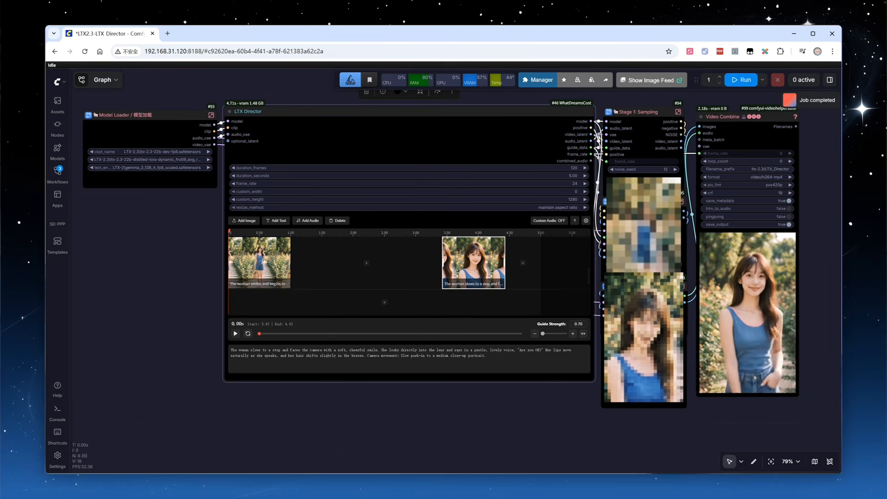
- Open the Video Combine preview of the reduced-guide-strength video in its own browser tab, replay it and close the tab
right_click(746, 370)
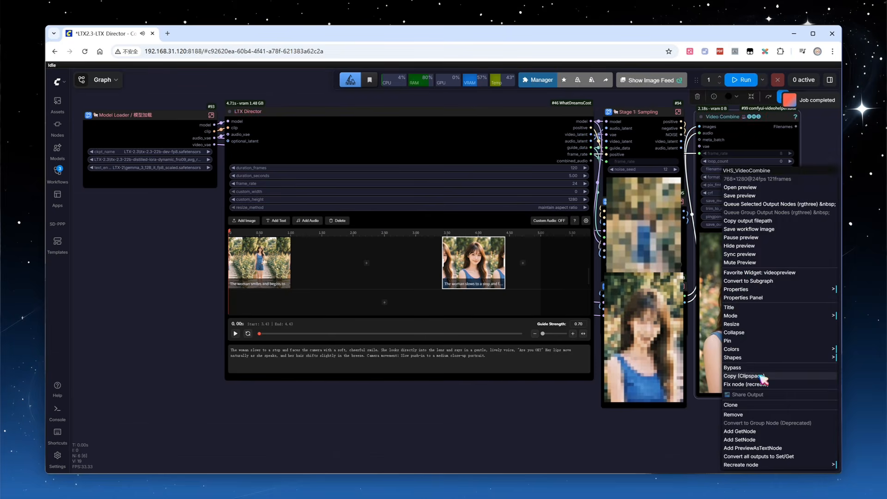
left_click(736, 188)
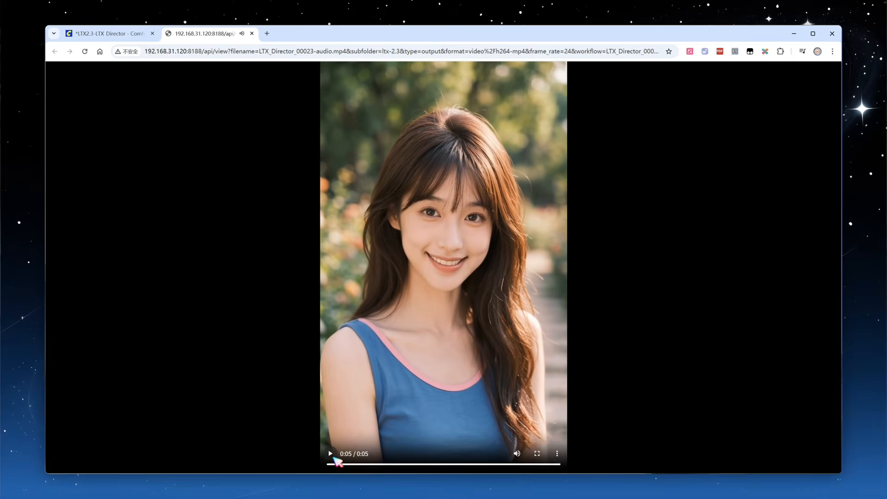
left_click(331, 454)
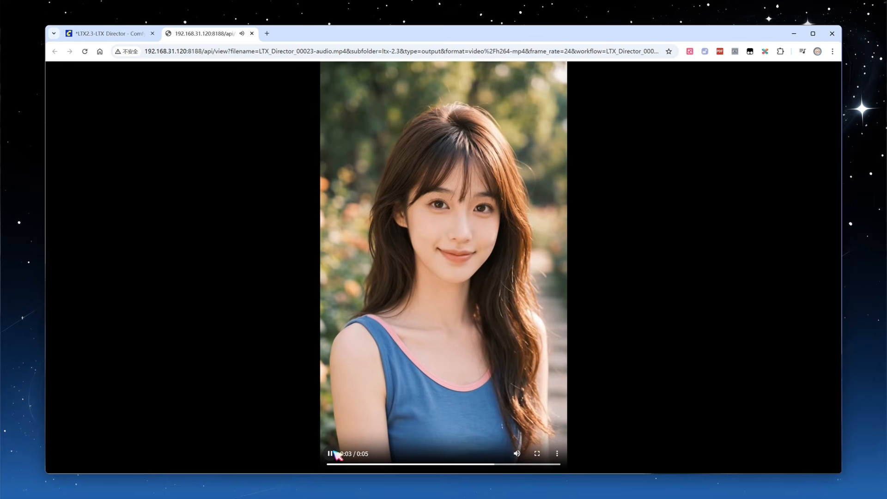
left_click(331, 453)
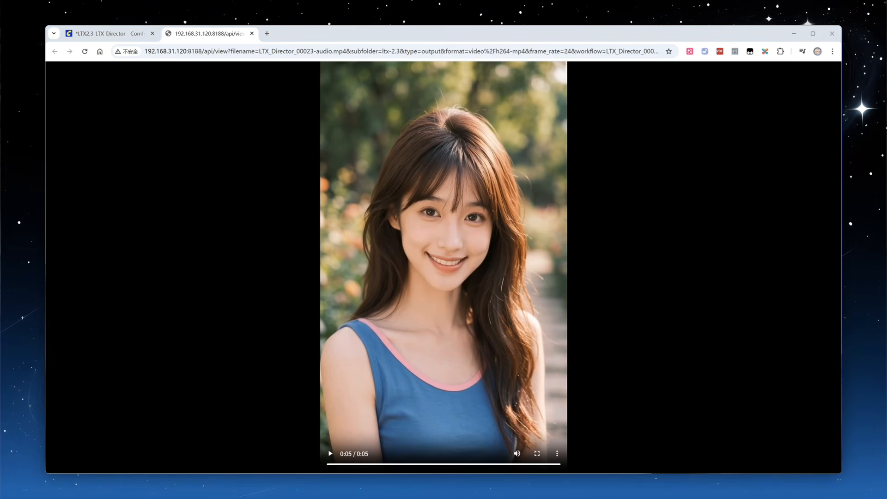
left_click(252, 34)
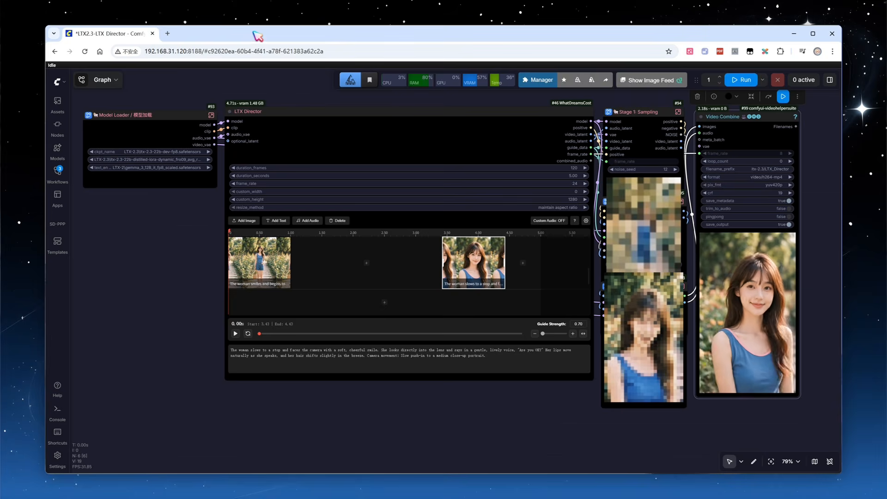
- Set the LTX Director's duration to 7 seconds
scroll(554, 148, "up", 4)
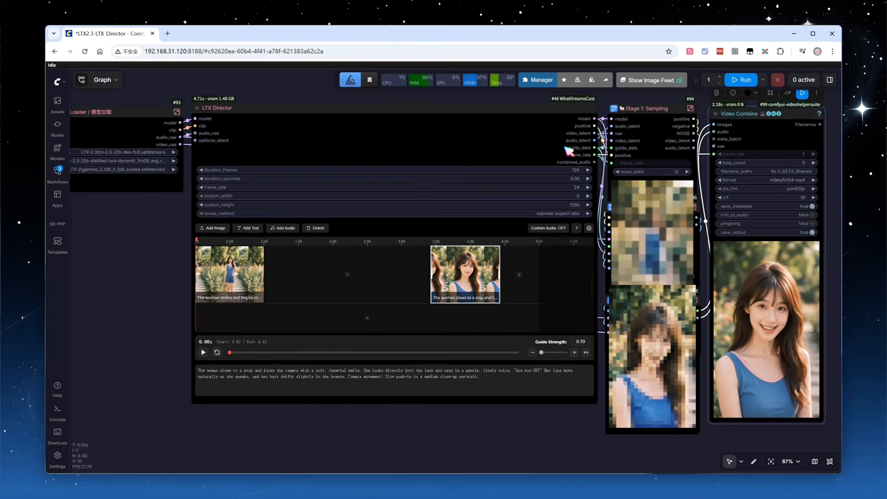
left_click(580, 189)
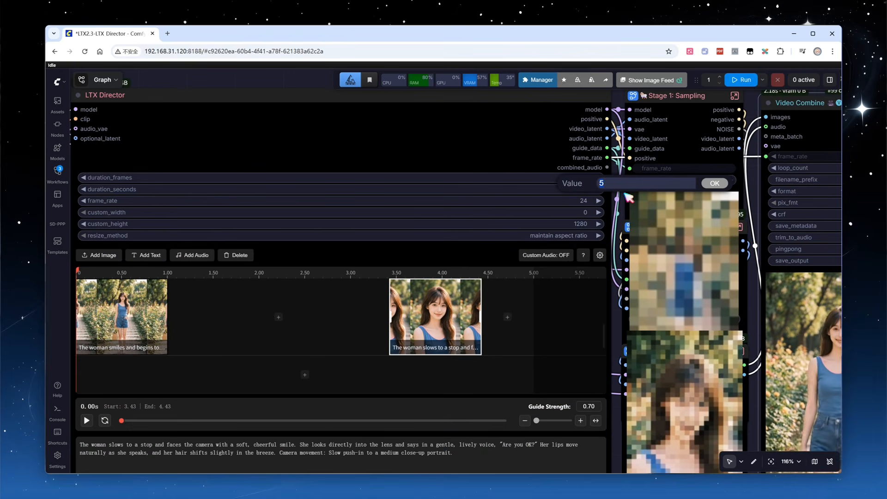
type("7")
key("Return")
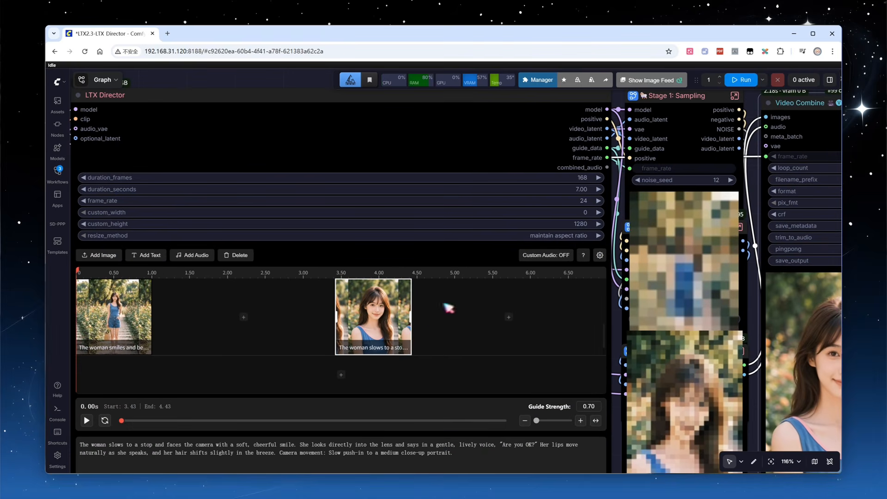
- Move the portrait image segment along the timeline to start at about 5 seconds and run the workflow
left_click_drag(362, 336, 504, 342)
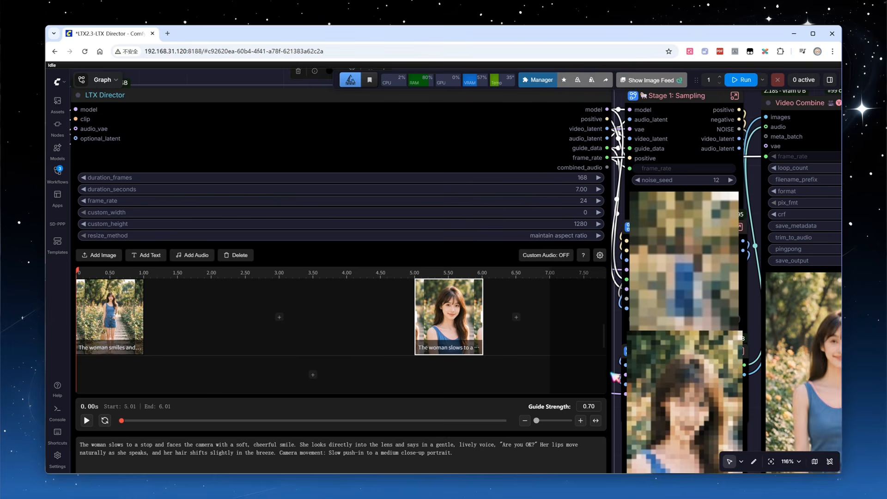
key("ctrl+Return")
scroll(510, 133, "down", 4)
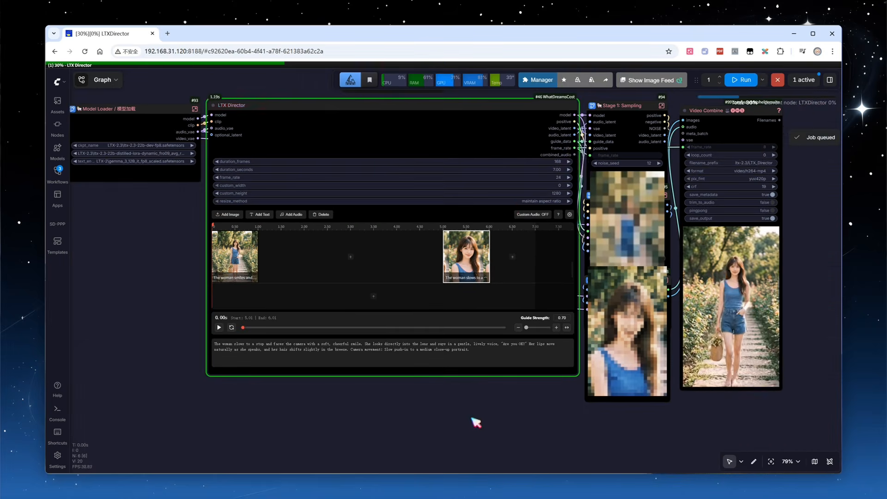
scroll(475, 420, "down", 1)
- Open the 7-second garden video's preview in its own browser tab and replay it
right_click(703, 319)
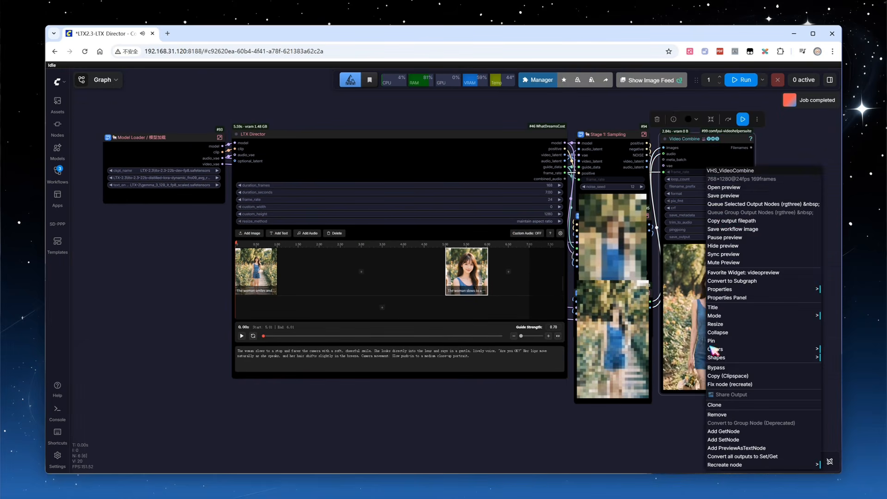
left_click(725, 188)
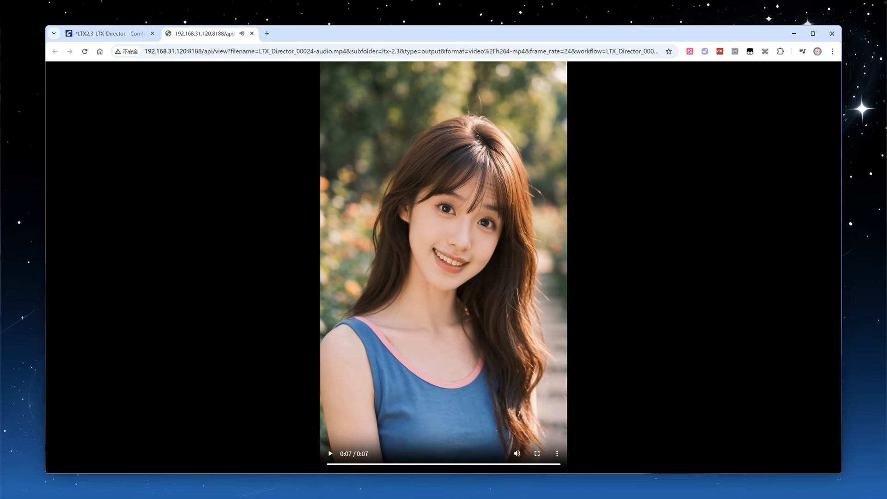
left_click(331, 454)
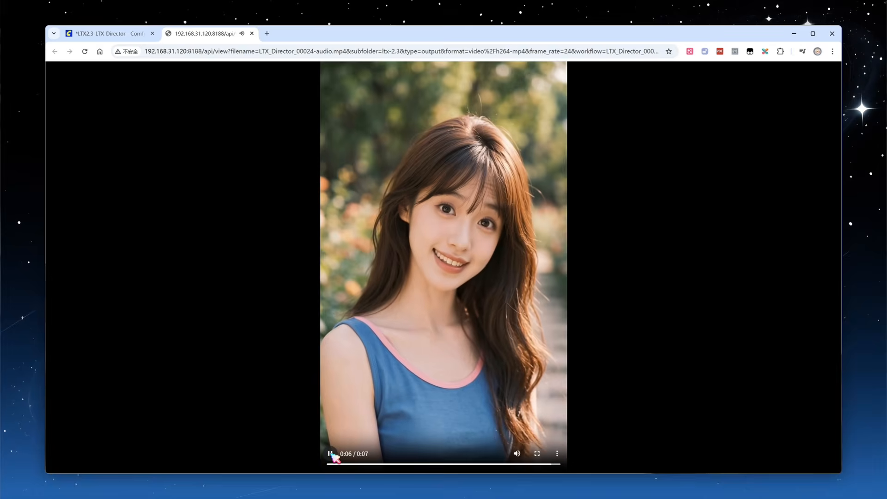
left_click(330, 453)
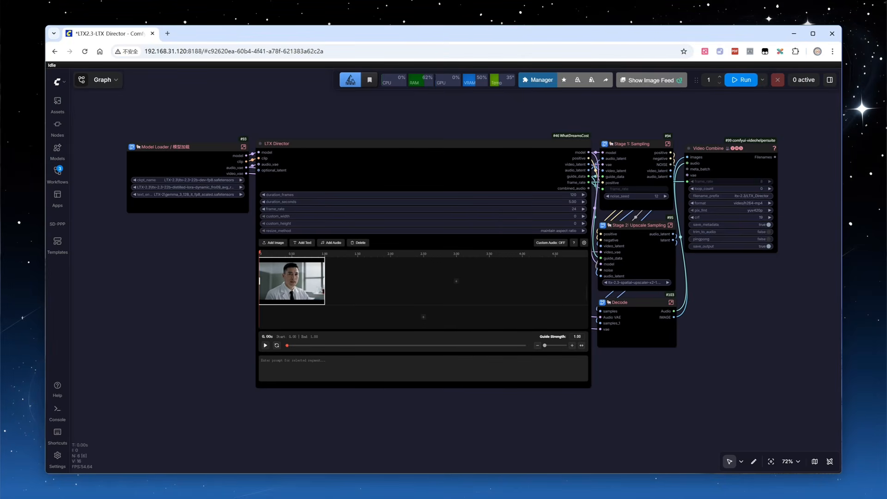
- Add the D-1.mp3 clip at the start of the LTX Director's audio track and set the duration to 4 seconds
left_click_drag(177, 373, 282, 321)
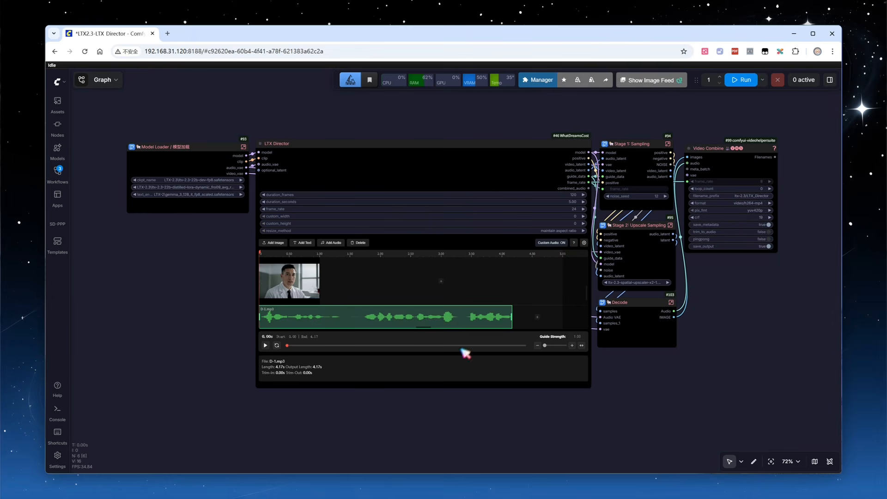
left_click(575, 202)
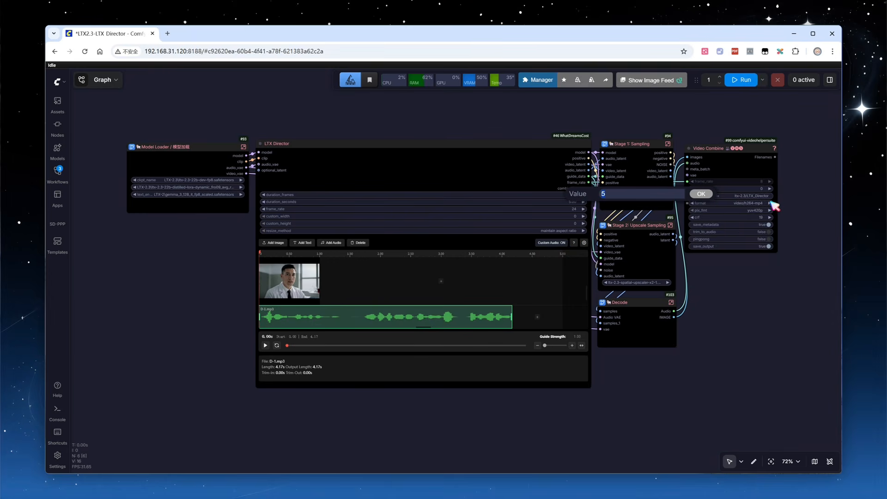
type("4")
key("Return")
- Set the LTX Director's custom width to 1280
left_click(583, 221)
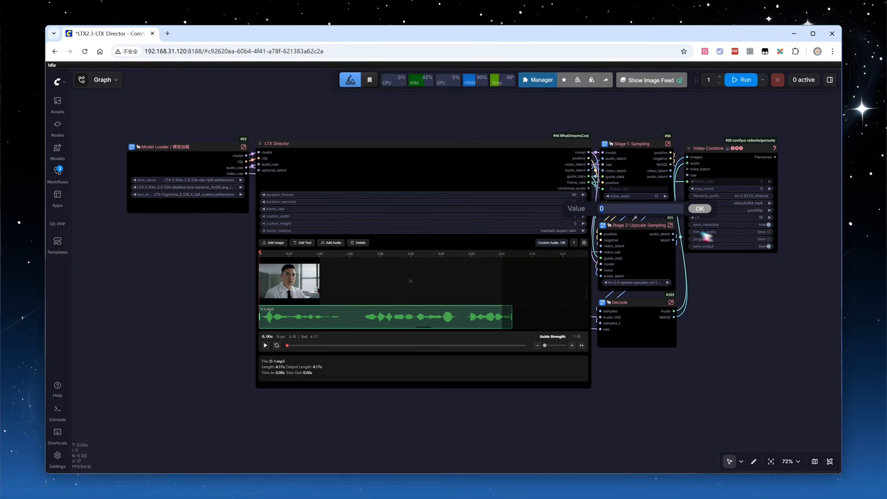
type("1280")
key("Return")
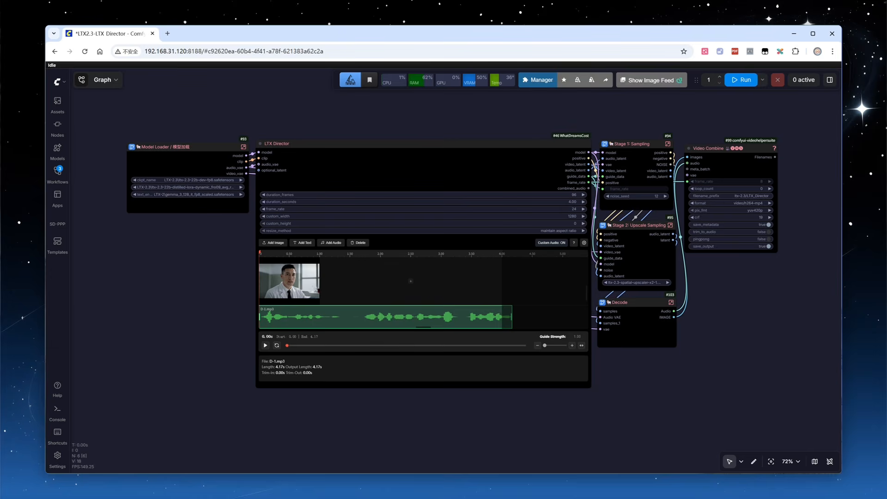
- Prompt the image segment of the man in the white coat with "the man is talking" and run the workflow
left_click(307, 295)
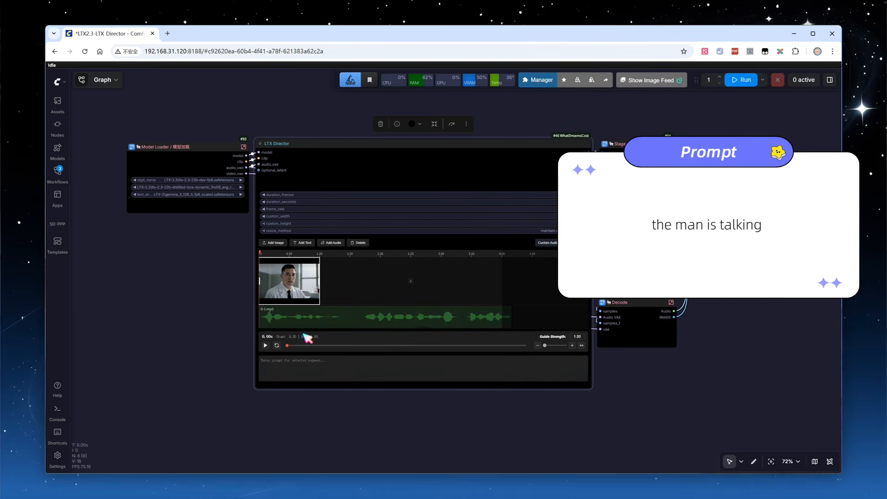
type("the man is")
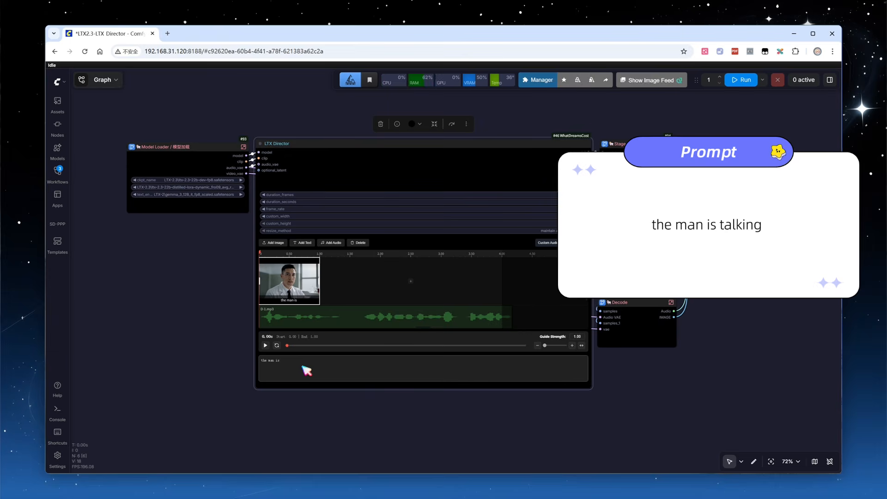
type(" talking")
left_click(742, 80)
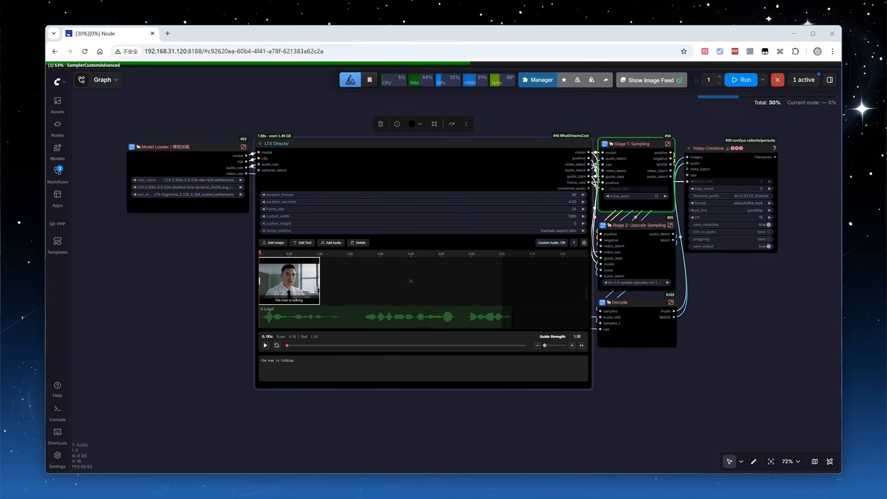
- Open the talking man video's preview in its own browser tab, replay it and close the tab
right_click(751, 284)
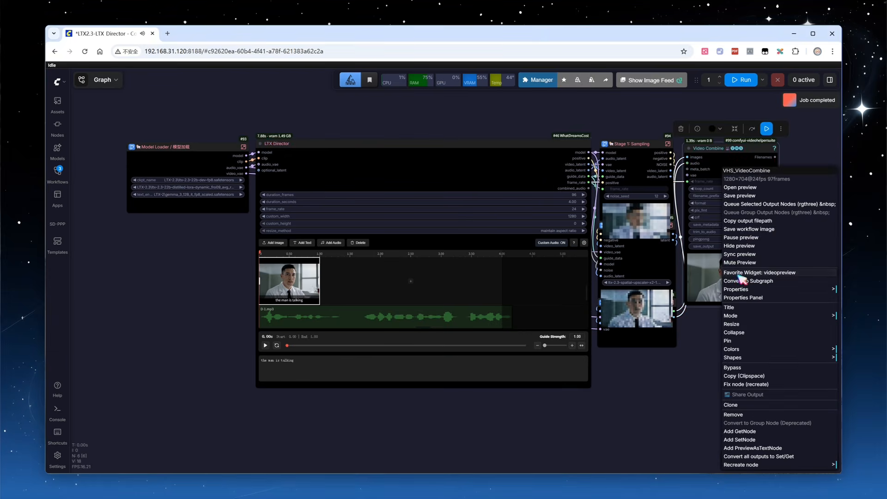
left_click(740, 188)
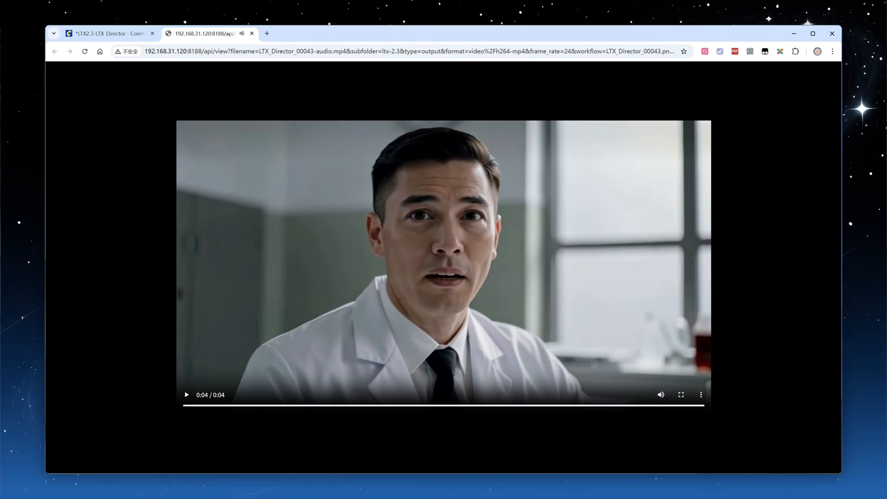
left_click(187, 394)
left_click(187, 395)
left_click(248, 32)
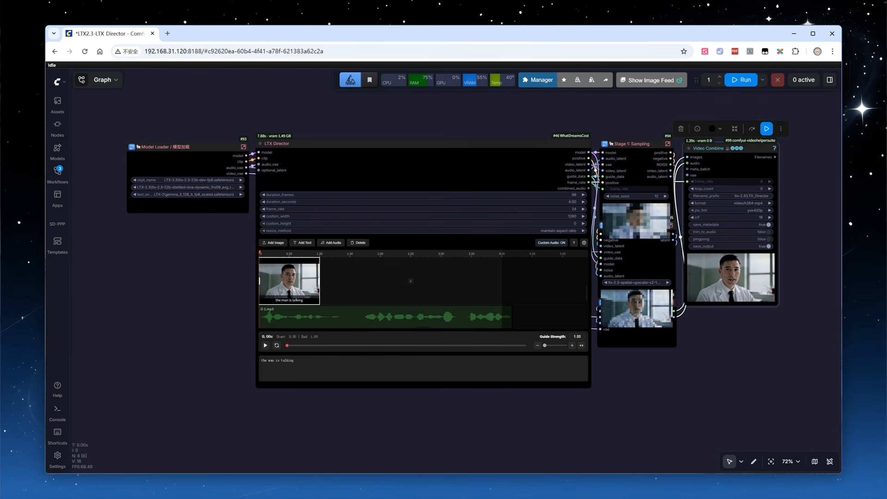
- Add the woman's image and the P.mp3 clip to the timeline after the first audio clip, starting the image segment at 4.16 seconds
left_click_drag(262, 490, 466, 279)
left_click_drag(353, 497, 543, 329)
left_click_drag(382, 281, 428, 282)
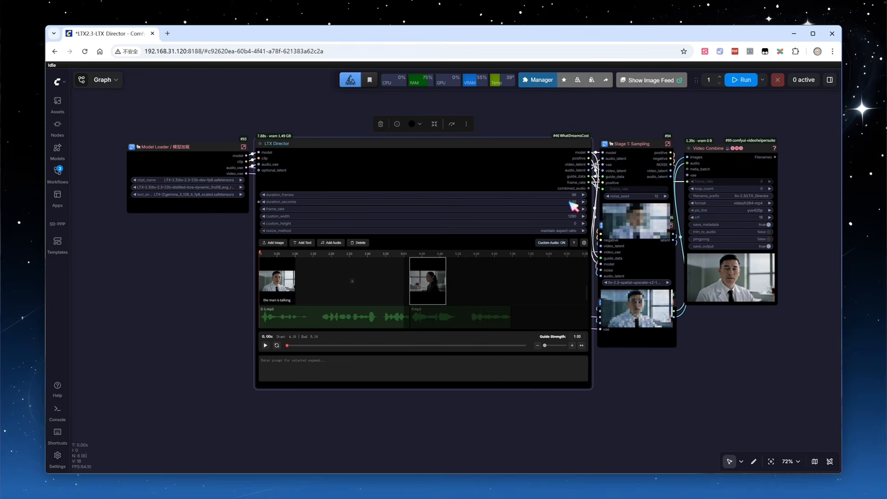
- Prompt the woman's image segment with "cut to show a woman wearing black suit is talking" and run the workflow
left_click(389, 366)
type("cut to show a woman wearing black suit is talking")
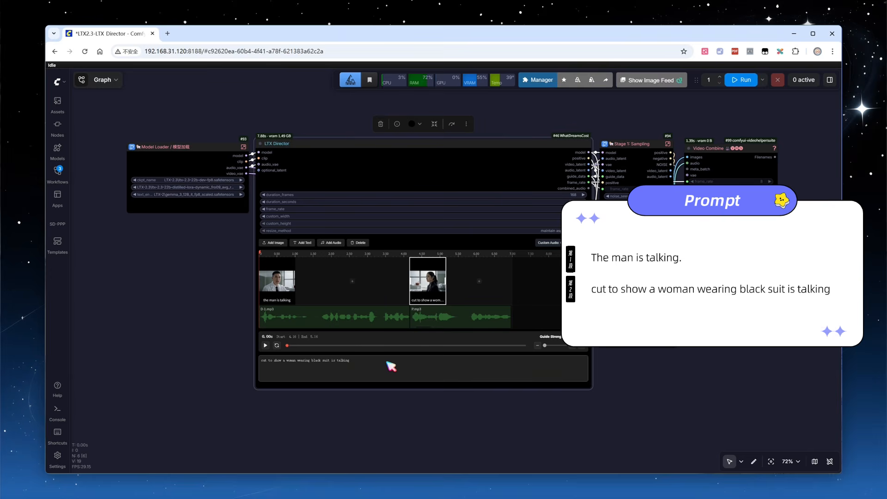
left_click(744, 81)
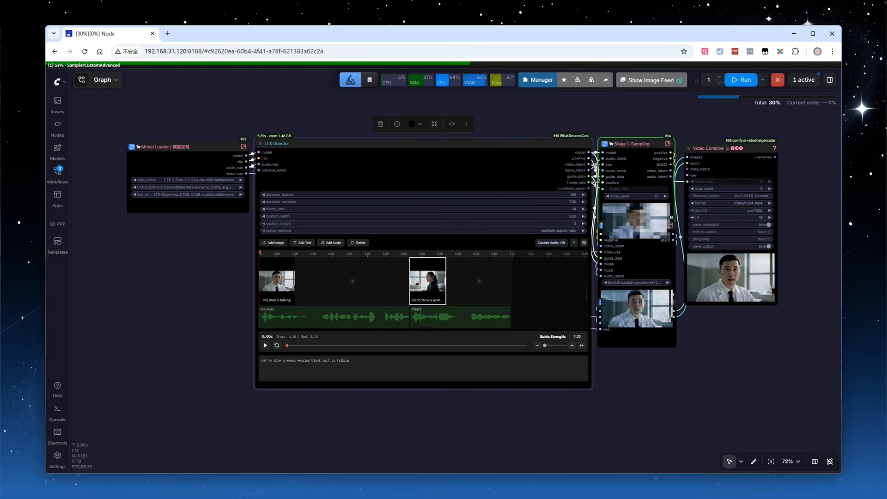
- Open the two-speaker dialogue video's preview in its own browser tab, watch it and close the tab
right_click(728, 213)
left_click(740, 187)
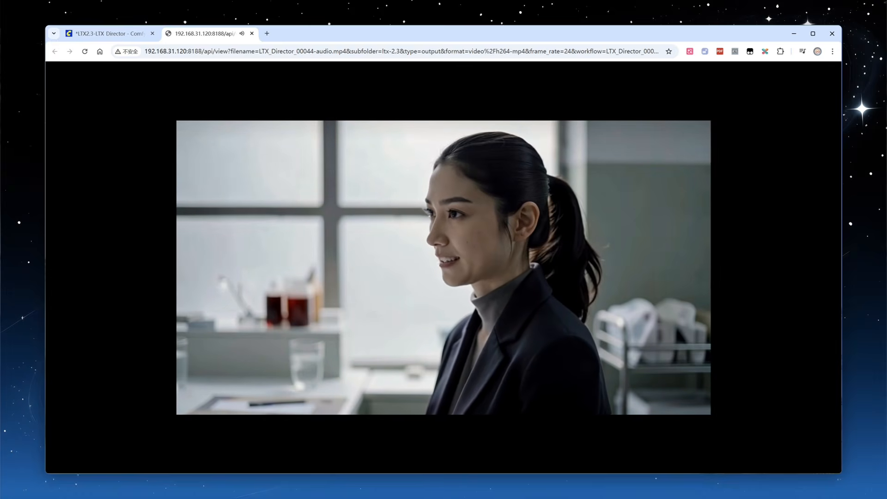
left_click(252, 33)
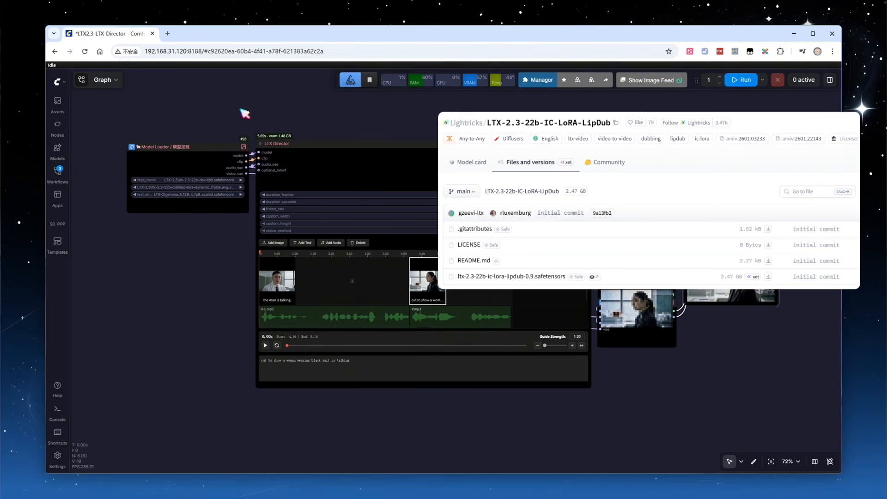
scroll(244, 115, "up", 6)
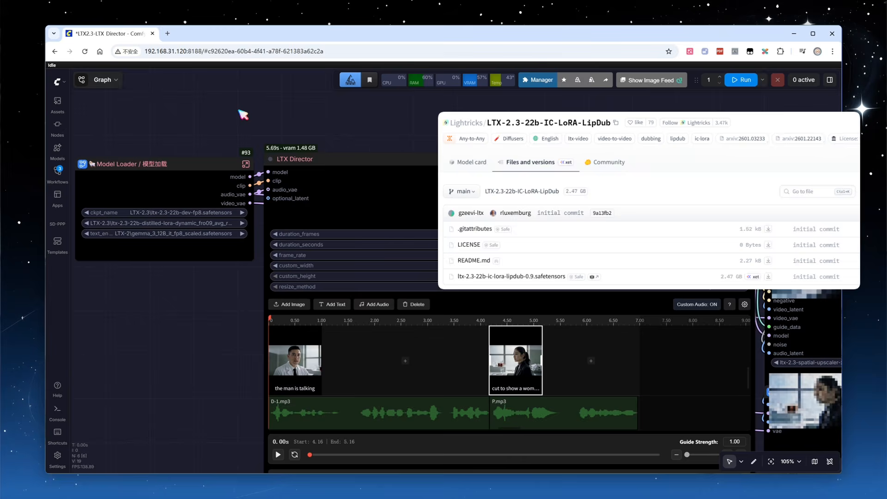
scroll(246, 114, "up", 1)
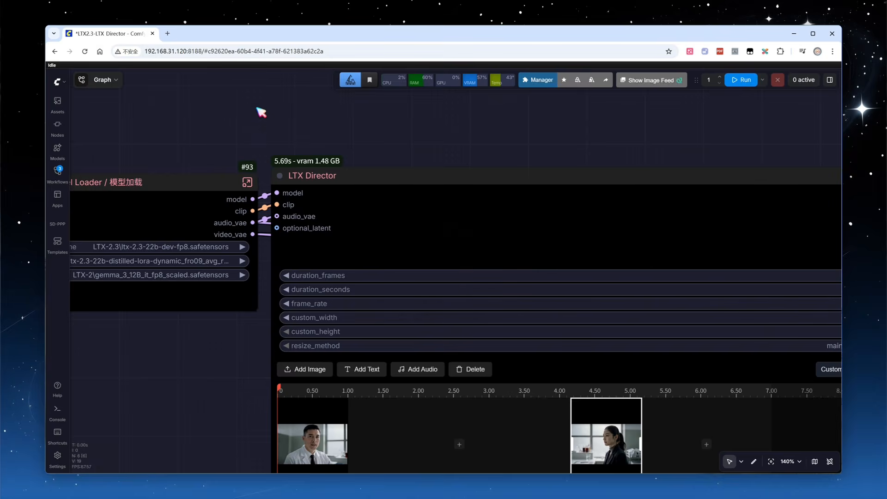
- Add a Load LoRA node above the loader and wire it between the Model Loader's model output and LTX Director's model input
double_click(261, 113)
type("load lora")
key("Return")
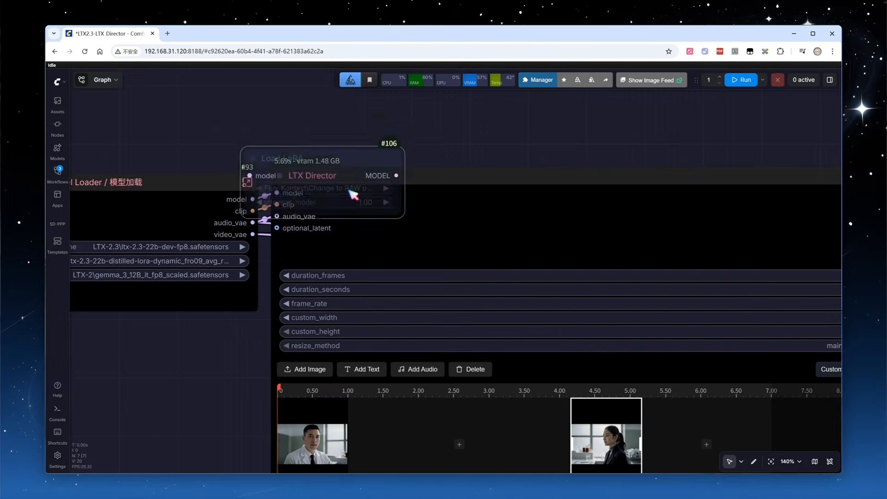
left_click(318, 92)
scroll(206, 110, "down", 1)
left_click_drag(249, 192, 238, 108)
left_click_drag(372, 109, 272, 185)
- Set the new Load LoRA node to LTX-2.3\ltx-2.3-22b-ic-lora-lipdub-0.9.safetensors
left_click(294, 121)
type("lip")
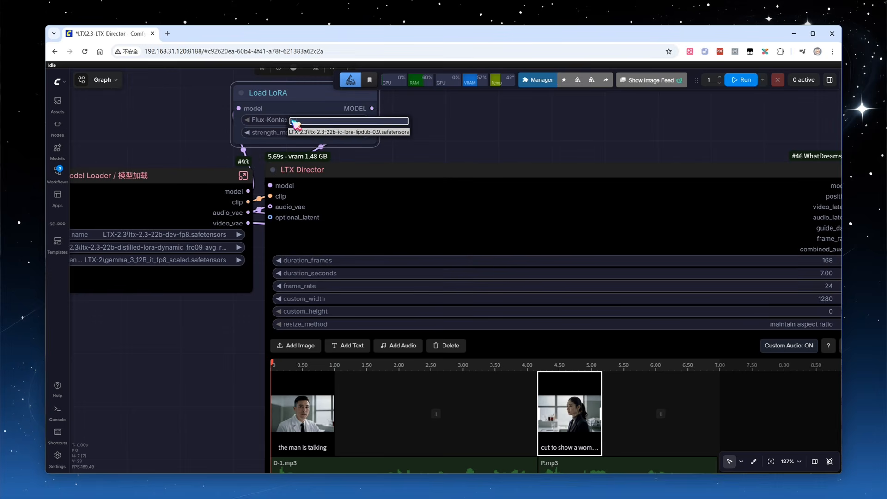
left_click(391, 133)
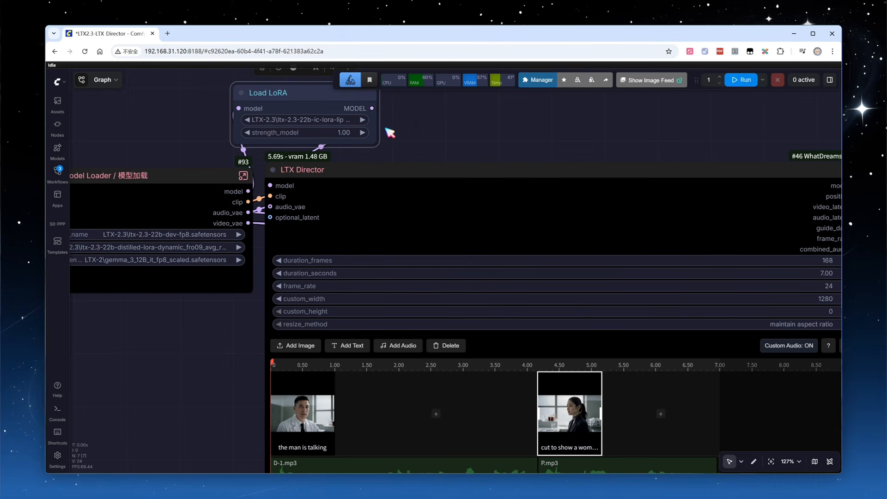
left_click(553, 138)
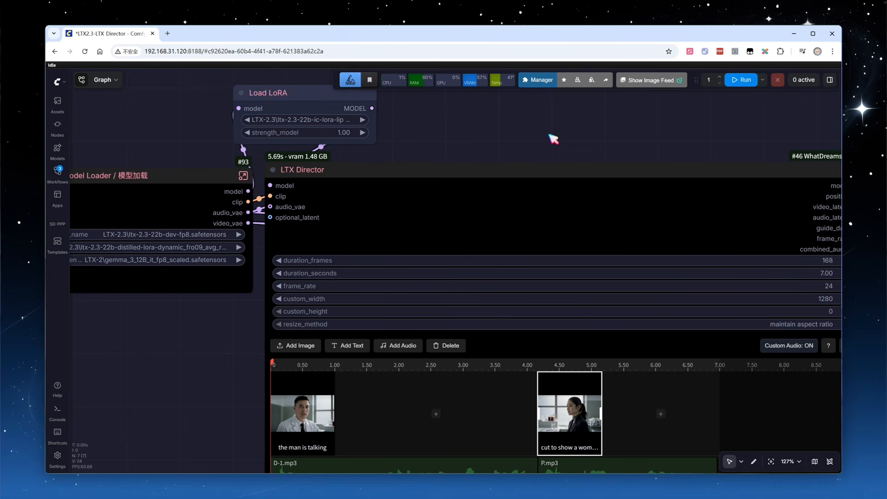
- Run the dialogue workflow with the lipdub LoRA, open the resulting video's preview in its own browser tab and replay it
left_click(743, 79)
scroll(181, 350, "down", 5)
left_click_drag(186, 374, 178, 314)
right_click(761, 322)
left_click(762, 186)
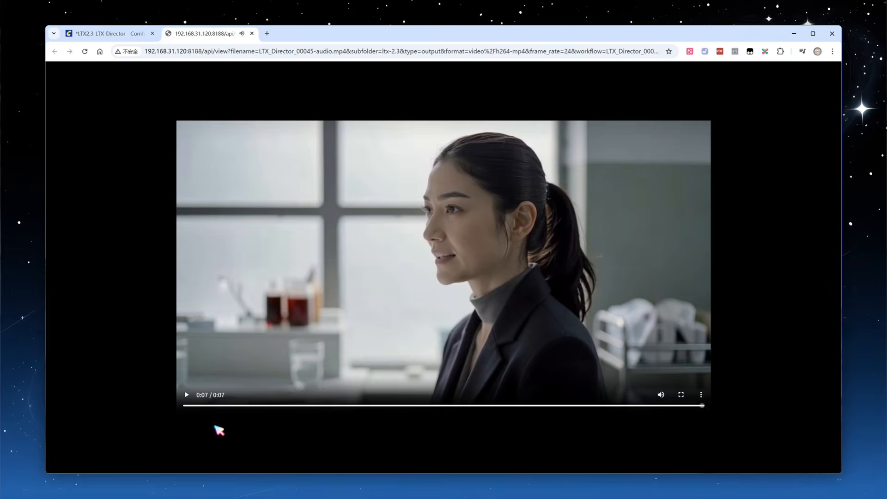
left_click(187, 395)
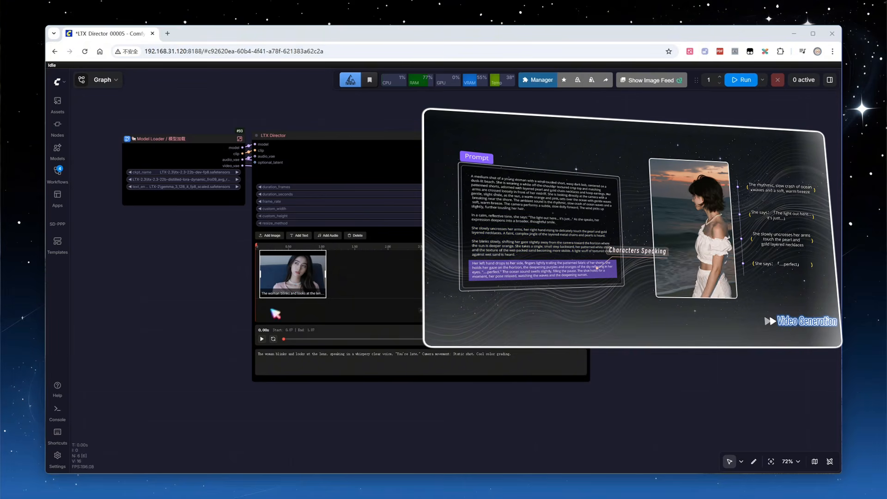
- Set the Model Loader's checkpoint to sulphur_dev_fp8mixed.safetensors and its LoRA to ltx-2.3-22b-distilled-lora-1.1_fro90_ceil72_condsafe.safetensors
scroll(107, 174, "up", 5)
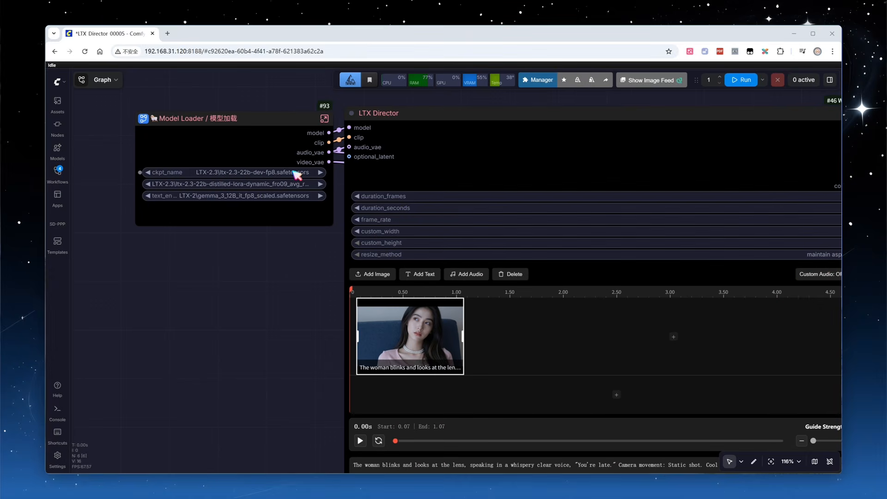
left_click(296, 174)
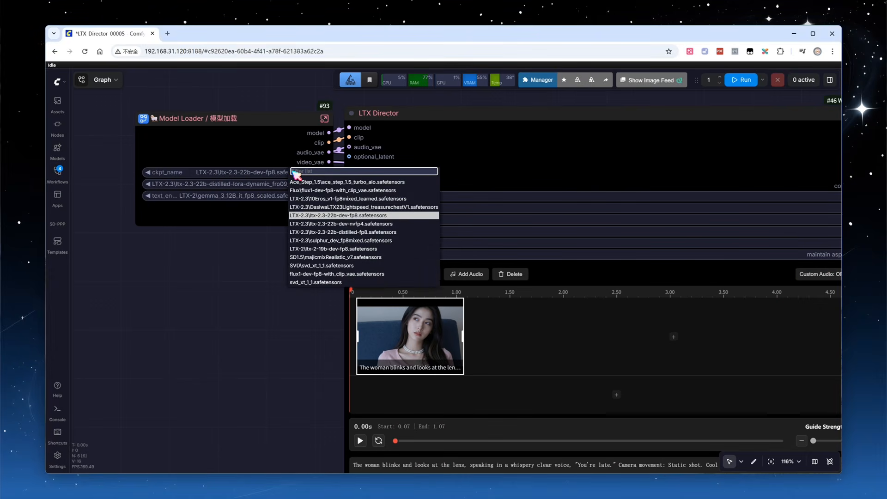
left_click(341, 240)
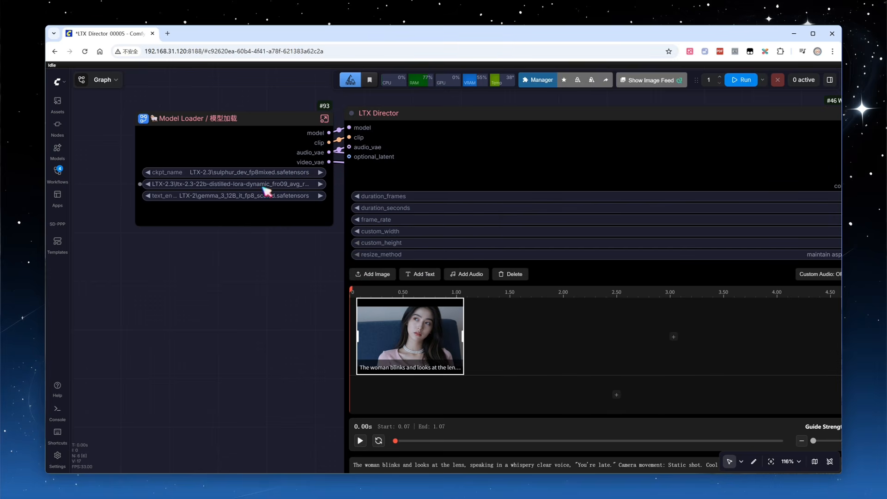
left_click(300, 184)
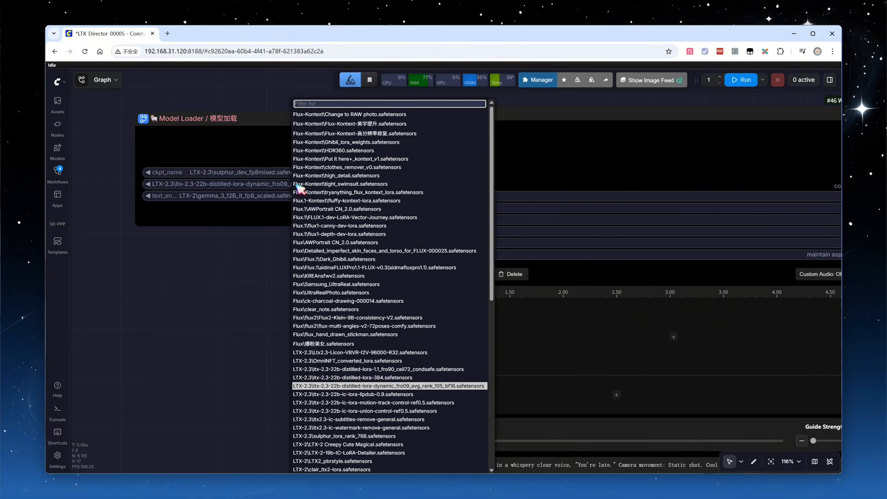
left_click(456, 370)
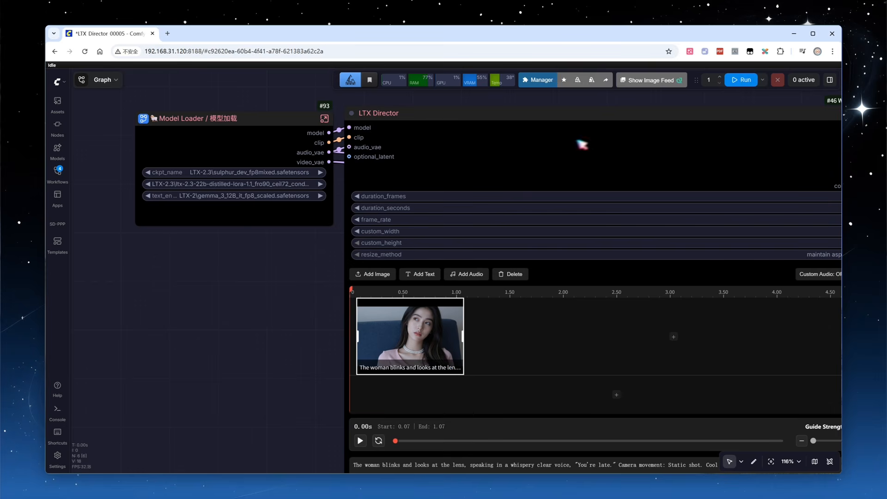
- Run the workflow with the Sulphur checkpoint and open the generated video's preview in its own browser tab
left_click(743, 81)
scroll(257, 311, "down", 5)
left_click_drag(194, 331, 171, 295)
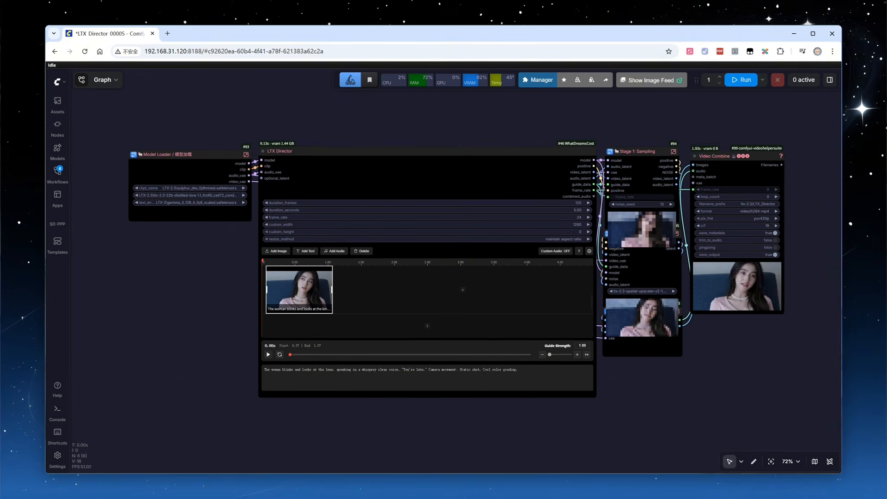
right_click(727, 287)
left_click(742, 188)
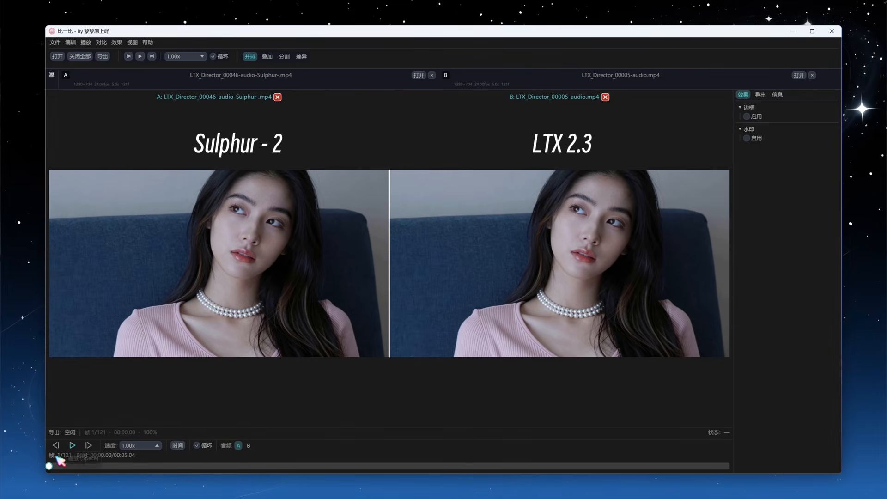
- Switch to the 比一比 comparison player and play the Sulphur video beside the LTX 2.3 and dynamic-LoRA versions
left_click(72, 445)
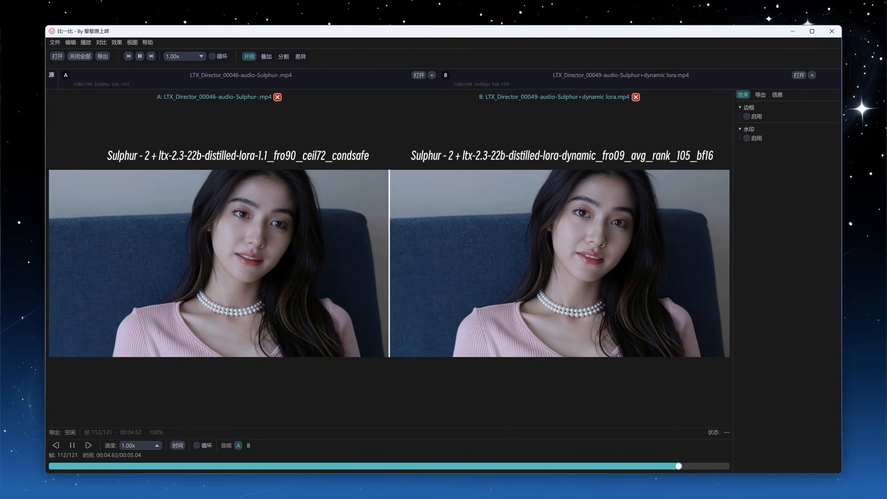
key("space")
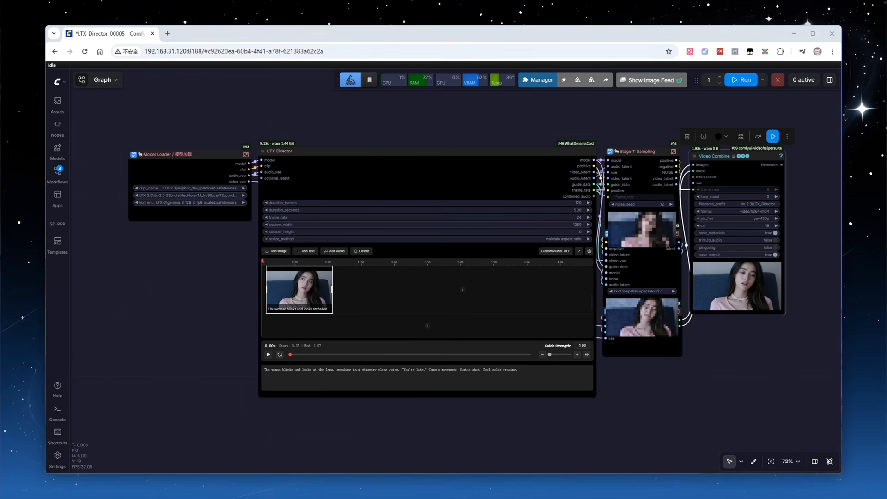
- Set the Model Loader's checkpoint to LTX-2.3\10Eros_v1-fp8mixed_learned.safetensors and run the workflow
scroll(117, 177, "up", 4)
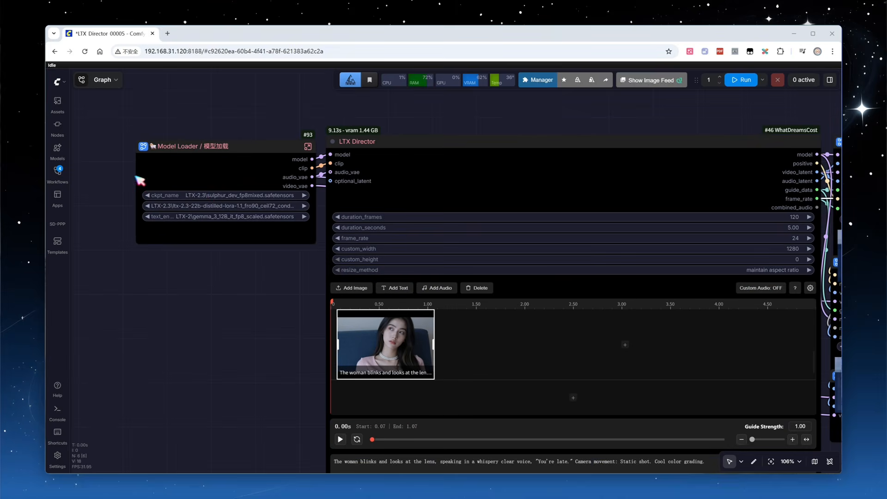
left_click(215, 195)
left_click(279, 224)
key("ctrl+Return")
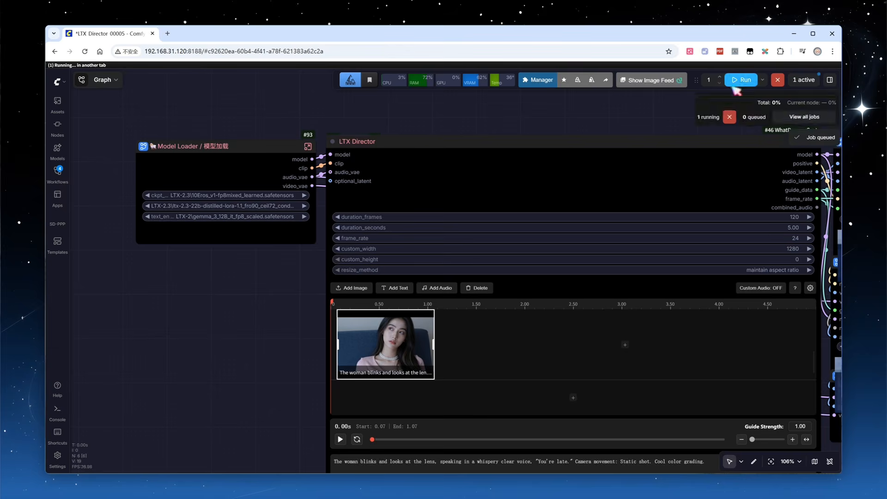
- Open the 10Eros video's preview and play it side by side with the LTX 2.3 video in the 比一比 player
scroll(145, 317, "down", 4)
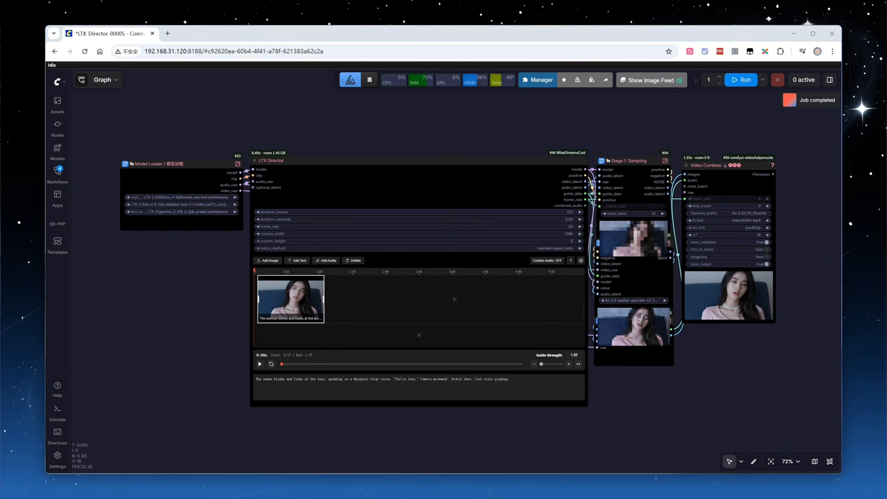
right_click(730, 306)
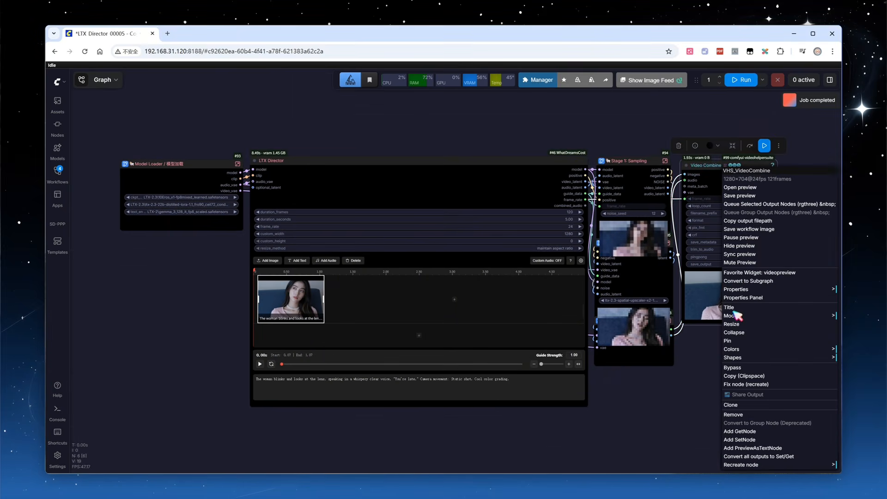
left_click(743, 192)
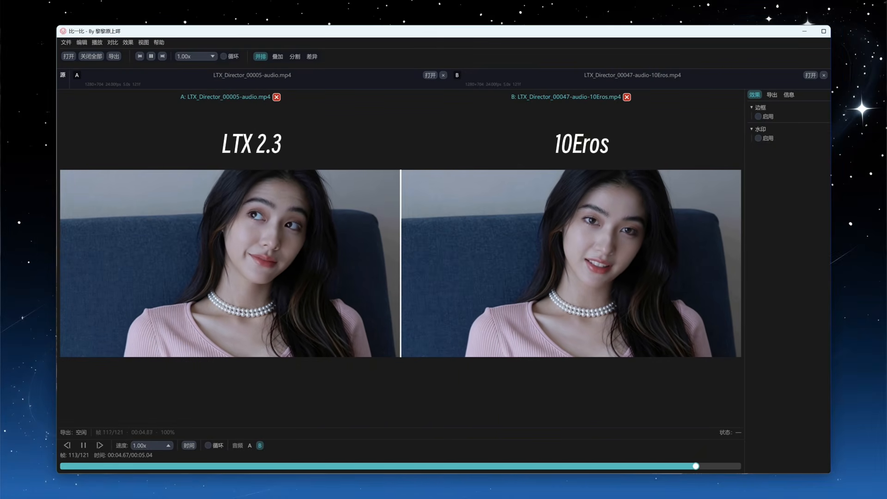
key("space")
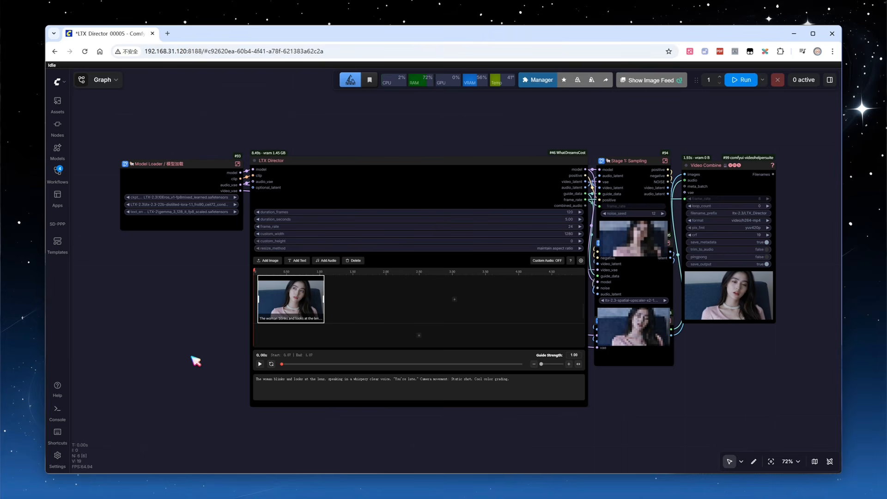
- Unpack the Model Loader subgraph and move its Load LoRA node away from the other loader nodes
left_click_drag(192, 357, 237, 409)
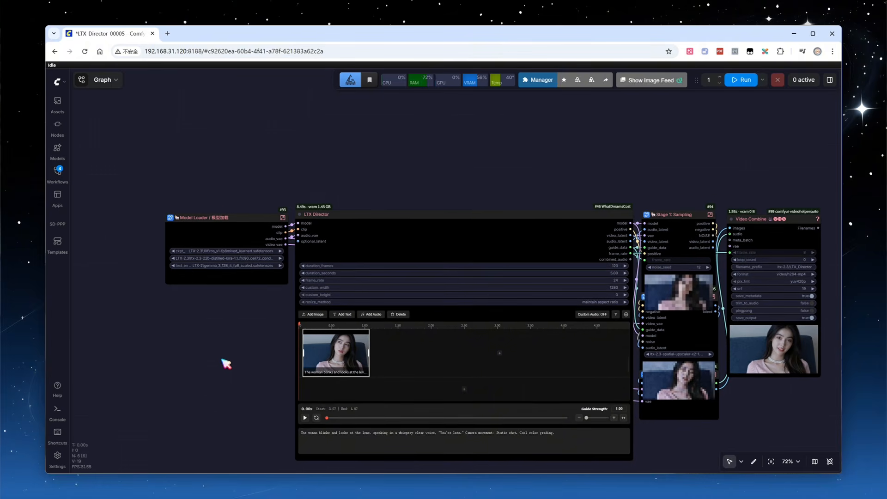
scroll(210, 354, "up", 4)
left_click_drag(205, 316, 372, 390)
left_click_drag(417, 232, 266, 231)
left_click(245, 208)
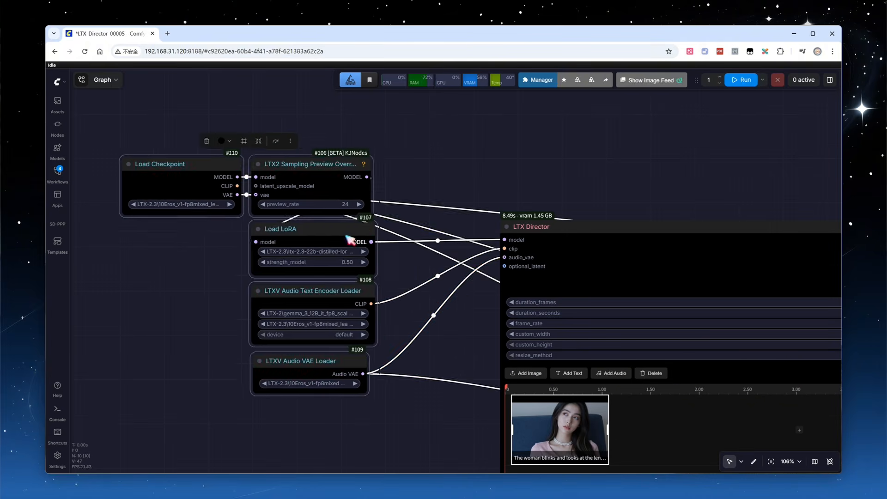
left_click(330, 292)
left_click_drag(347, 233, 459, 132)
- Spread the Video Combine and sampling-stage nodes apart and unpack the Stage 1: Sampling subgraph
scroll(439, 335, "down", 3)
left_click_drag(446, 340, 153, 294)
scroll(146, 261, "down", 3)
left_click_drag(623, 369, 555, 203)
left_click_drag(640, 206, 801, 213)
left_click_drag(657, 233, 633, 303)
left_click_drag(536, 320, 524, 159)
left_click(519, 140)
- Separate the Stage 2 and Decode nodes, placing Decode beside the Video Combine node
left_click_drag(630, 426, 590, 233)
left_click_drag(498, 195, 496, 162)
left_click_drag(498, 259, 504, 362)
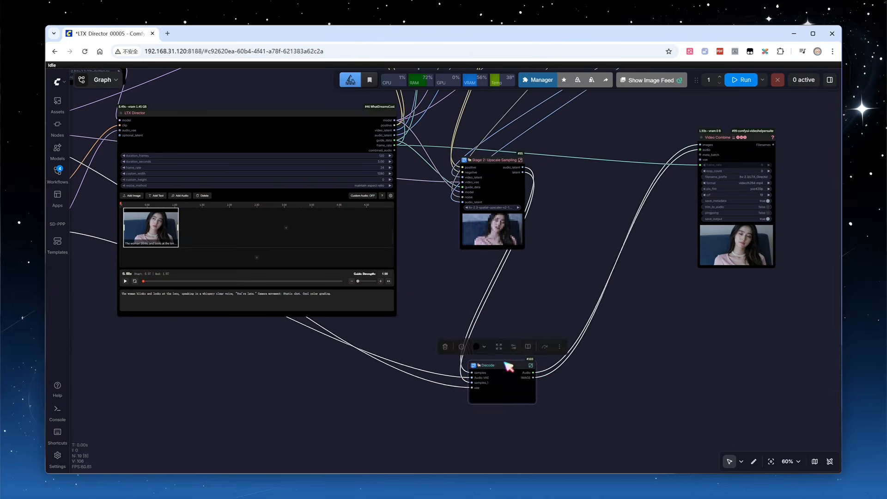
left_click_drag(577, 278, 573, 324)
left_click_drag(518, 412, 668, 195)
left_click(721, 186, "ctrl")
left_click_drag(721, 186, 797, 185)
- Unpack the Stage 2: Upscale Sampling subgraph in the free area below the first-stage nodes
left_click_drag(491, 209, 576, 310)
left_click(572, 292)
scroll(525, 191, "down", 2)
left_click_drag(524, 190, 613, 299)
left_click(612, 300)
- Move the Load LoRA node behind LTX Director and route LTX Director's model output through it to the samplers
scroll(473, 233, "up", 3)
scroll(476, 236, "up", 1)
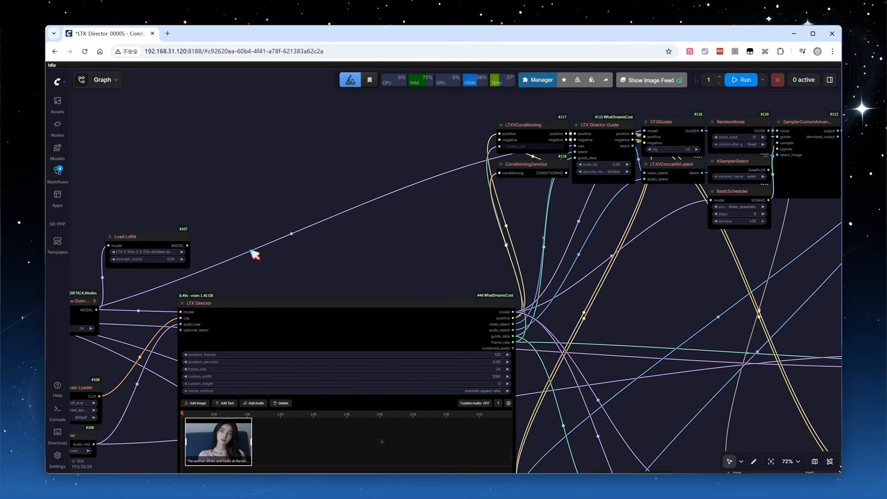
left_click_drag(153, 237, 461, 235)
left_click_drag(514, 313, 417, 245)
left_click_drag(453, 235, 611, 254)
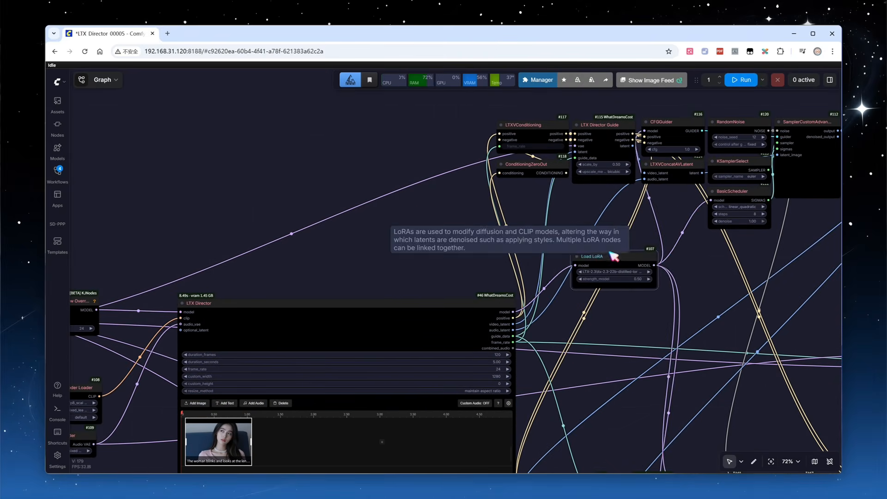
- Reconnect the first-stage CFGGuider and BasicScheduler model inputs directly to LTX Director's model output and move Load LoRA clear of the links
left_click_drag(657, 287, 442, 310)
mouse_move(417, 281)
left_mouse_down()
mouse_move(401, 291)
mouse_move(416, 299)
left_mouse_up()
scroll(462, 126, "up", 2)
left_click_drag(767, 312, 446, 171)
left_click_drag(467, 150, 537, 153)
left_click(485, 277)
left_click_drag(265, 380, 488, 164)
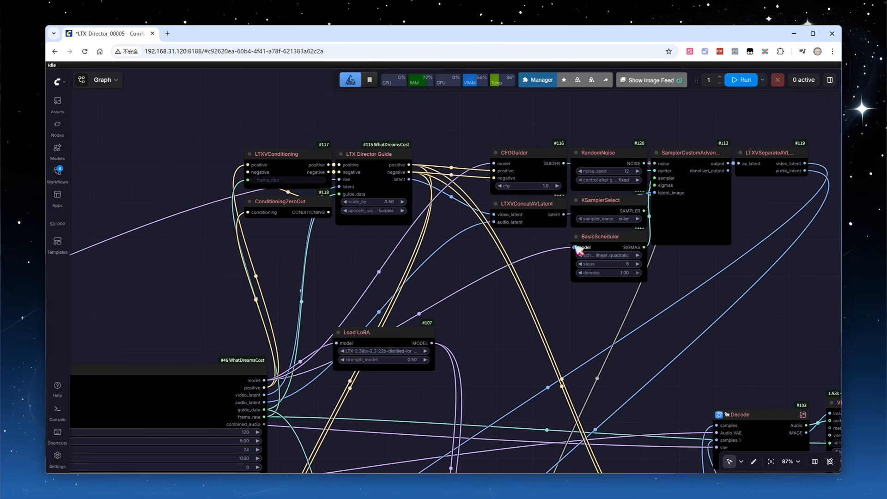
left_click_drag(392, 332, 445, 385)
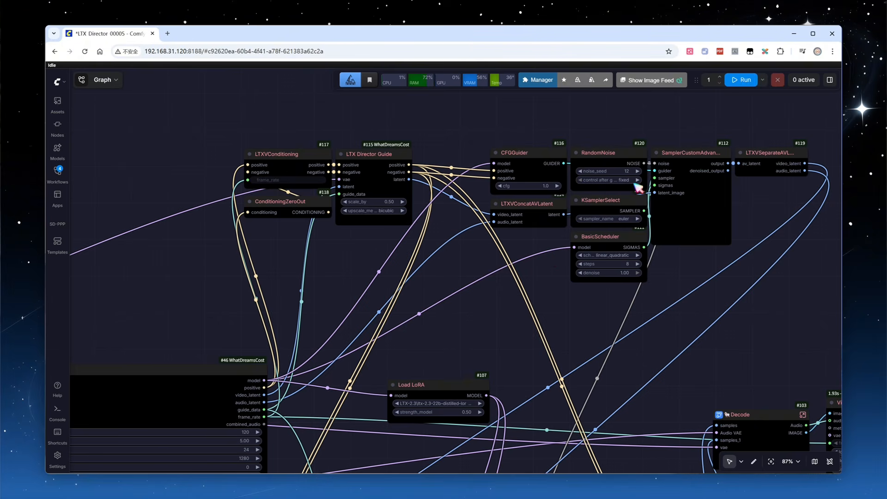
- Set the first-stage CFGGuider's cfg to 4.0 and the BasicScheduler's steps to 20
left_click(526, 186)
type("4")
key("Return")
left_click(629, 265)
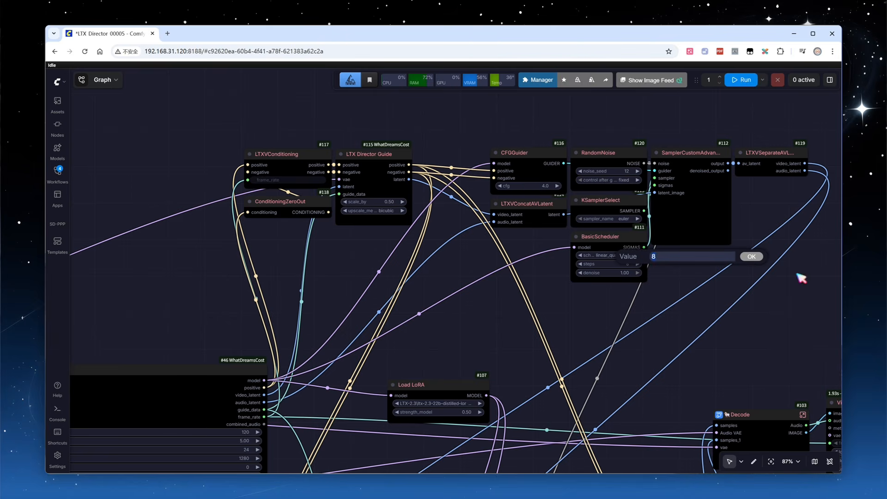
key("Return")
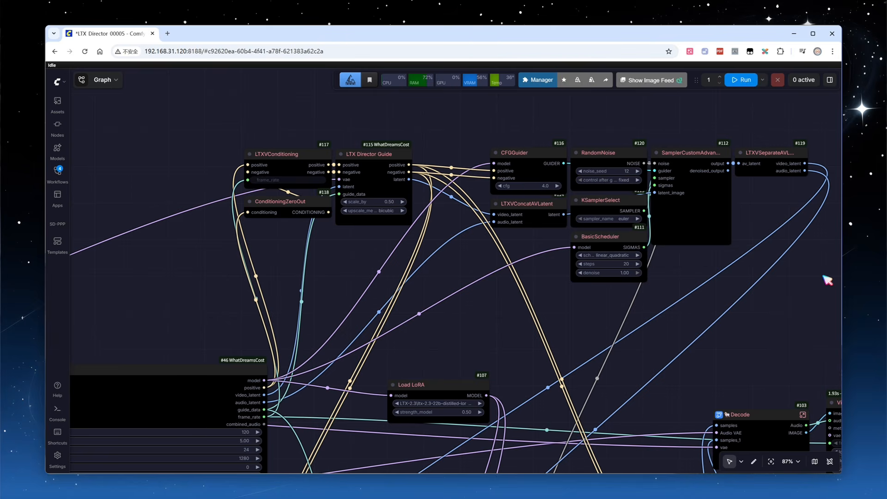
- Set the Load Checkpoint node to LTX-2.3\ltx-2.3-22b-dev-fp8.safetensors
scroll(713, 312, "down", 3)
scroll(318, 317, "down", 2)
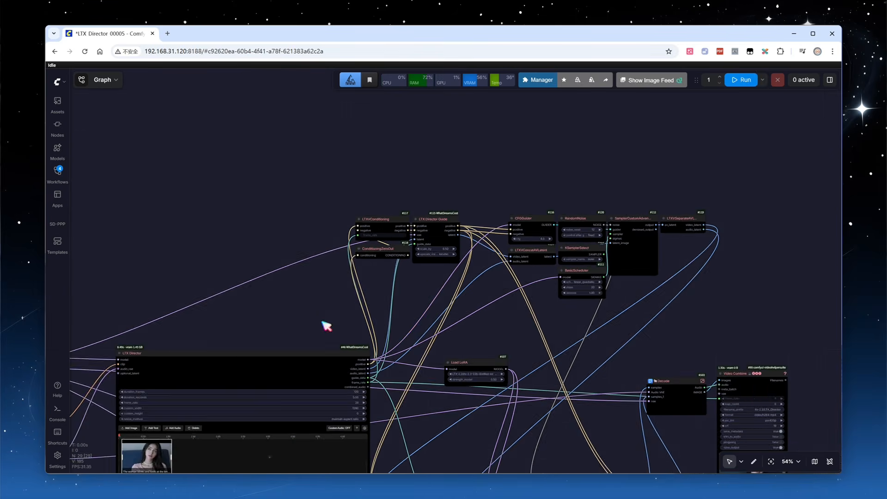
left_click_drag(287, 318, 672, 258)
scroll(384, 346, "up", 5)
left_click(337, 290)
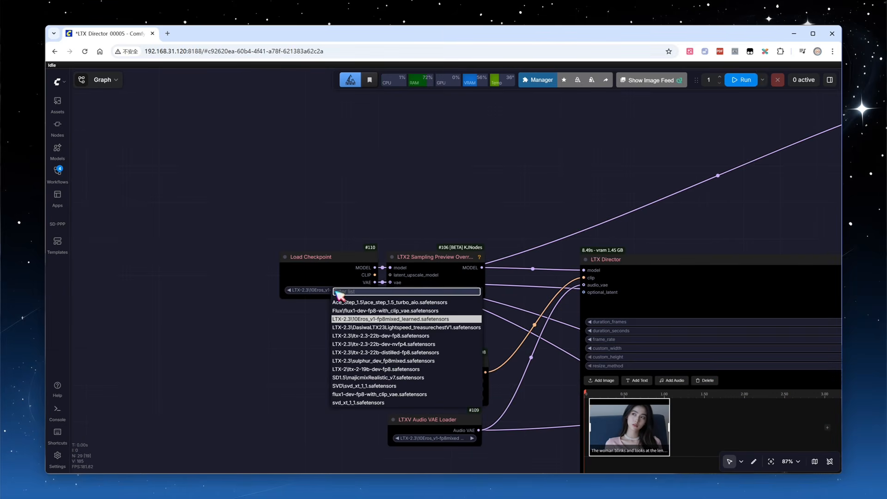
left_click(399, 322)
- Convert the model-loading nodes into a subgraph, expose its checkpoint and text encoder selectors, and enlarge the subgraph node
left_click_drag(532, 455, 184, 193)
left_click(393, 235)
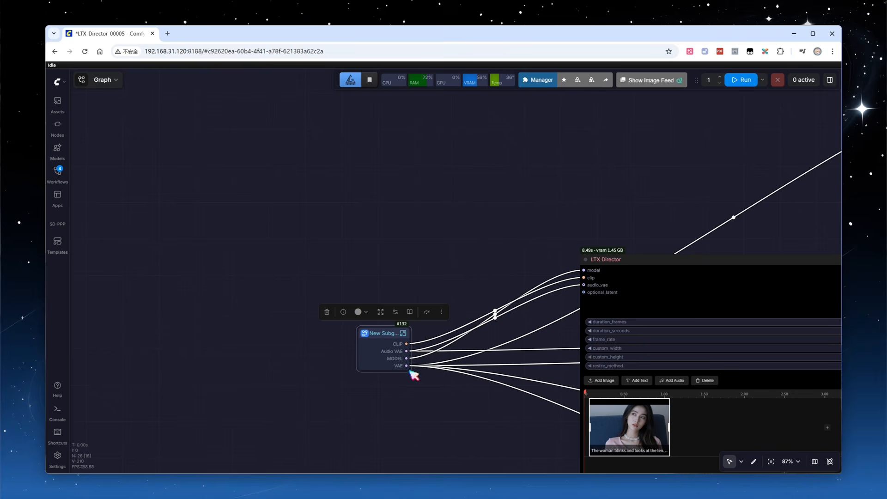
left_click(403, 333)
left_click_drag(240, 270, 314, 182)
left_click_drag(241, 270, 457, 318)
key("Escape")
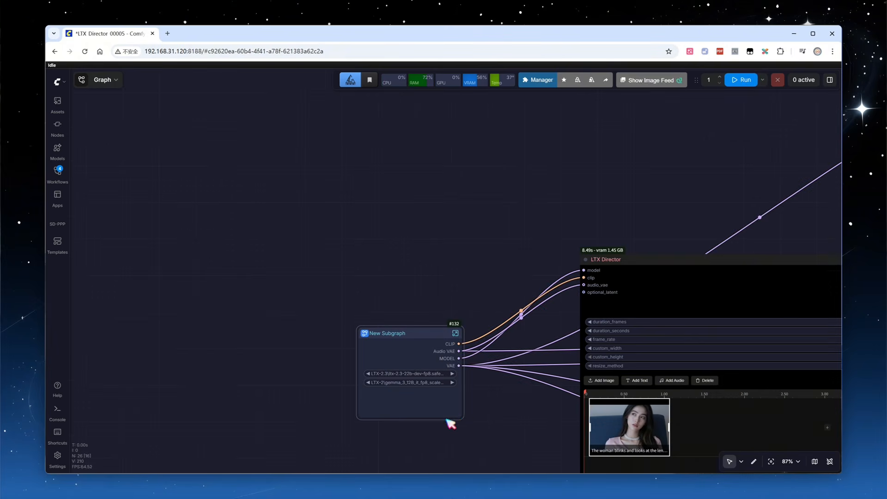
left_click_drag(462, 416, 502, 411)
scroll(263, 412, "down", 5)
left_click_drag(715, 288, 304, 284)
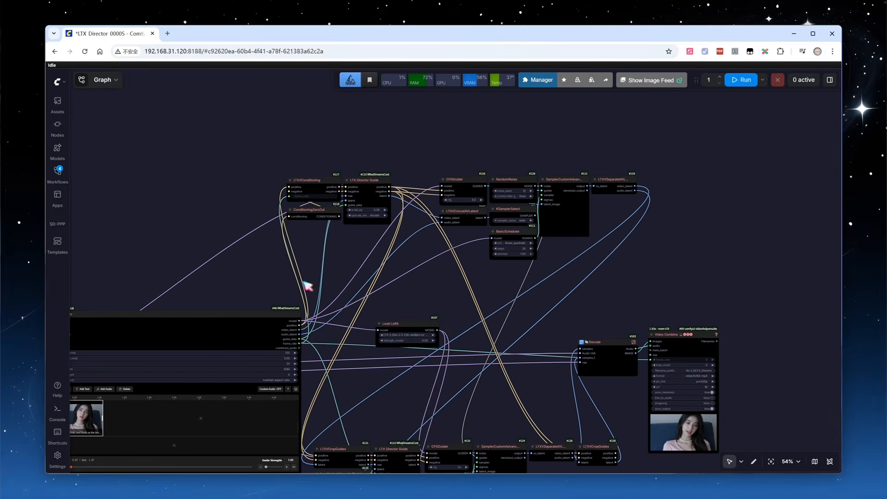
- Move Load LoRA down beside the second-stage nodes and convert the first-stage sampling nodes into a subgraph
left_click_drag(412, 330, 401, 411)
left_click_drag(699, 259, 251, 148)
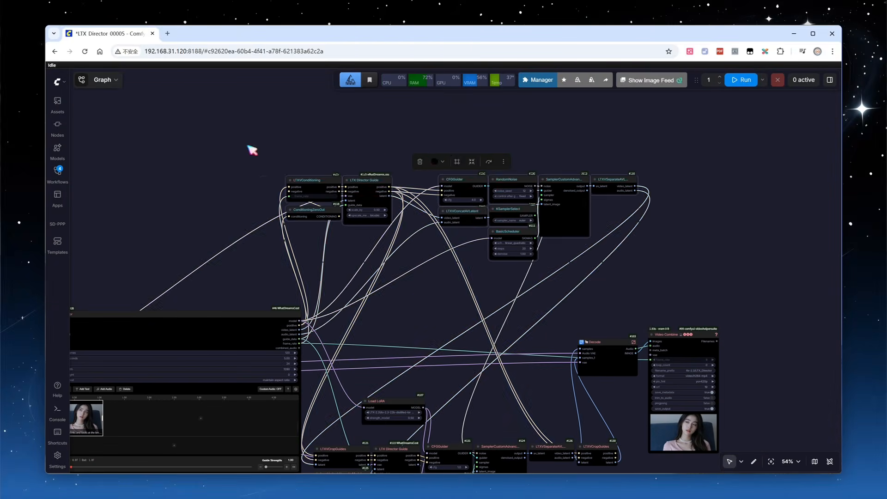
left_click(472, 161)
scroll(541, 282, "down", 5)
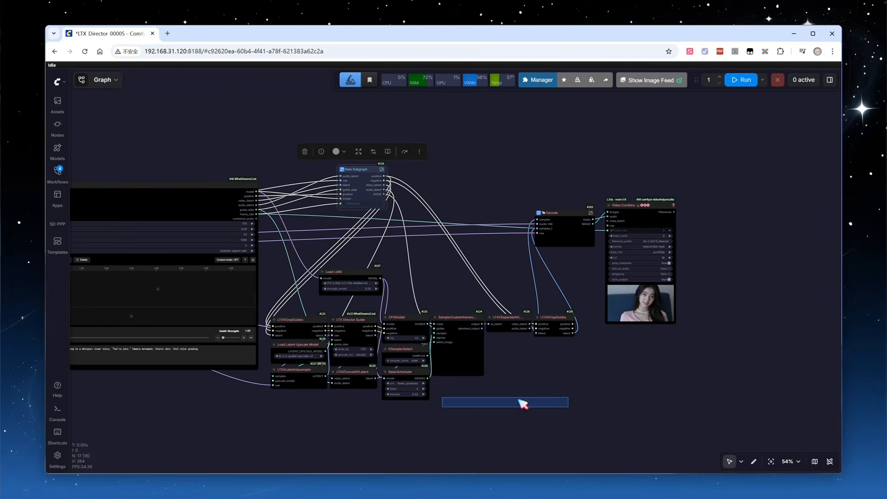
- Convert the second-stage nodes with Load LoRA into a subgraph, and bring both subgraphs, Decode and Video Combine closer to LTX Director
left_click_drag(569, 407, 272, 274)
left_click(433, 254)
left_click_drag(402, 317, 319, 312)
left_click_drag(360, 169, 309, 219)
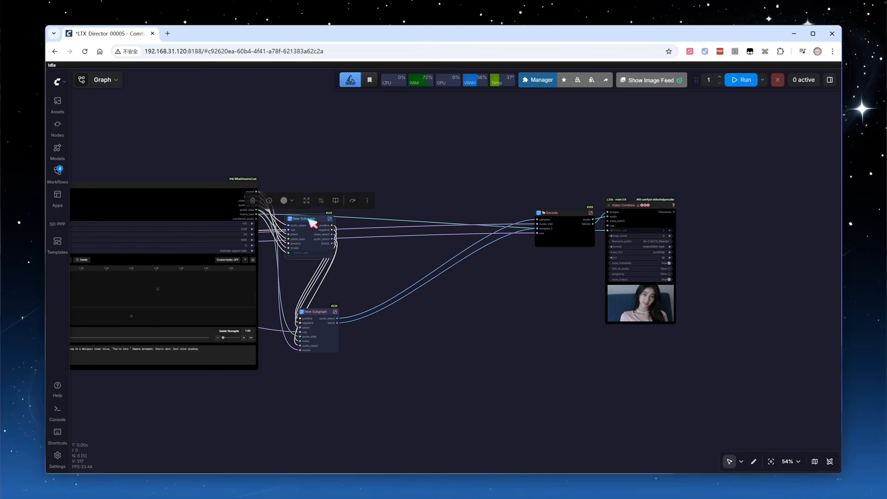
left_click(624, 247)
left_click_drag(622, 206, 476, 221)
- Inside the second-stage subgraph, expose the upscaler's model_name and Load LoRA's lora_name as subgraph inputs, and return to the main graph
scroll(277, 370, "up", 5)
left_click_drag(349, 279, 326, 265)
left_click(353, 262)
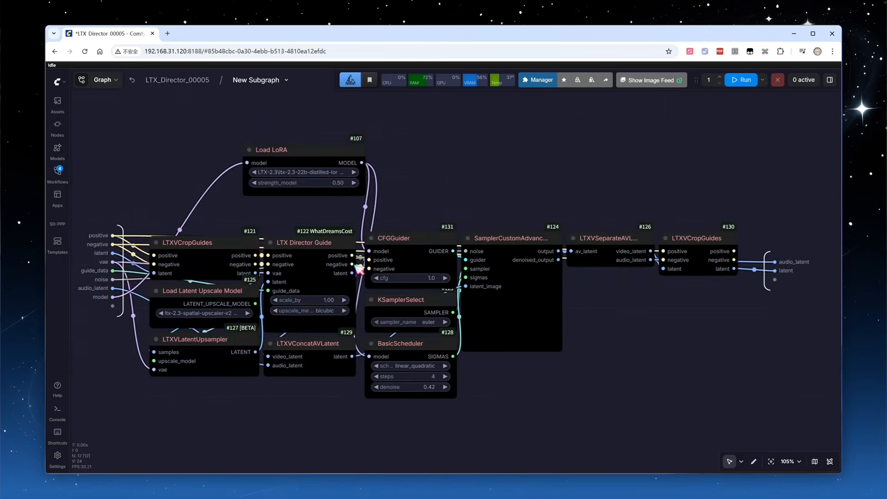
left_click_drag(247, 411, 490, 420)
scroll(494, 422, "up", 2)
left_click_drag(357, 313, 493, 180)
left_click(178, 80)
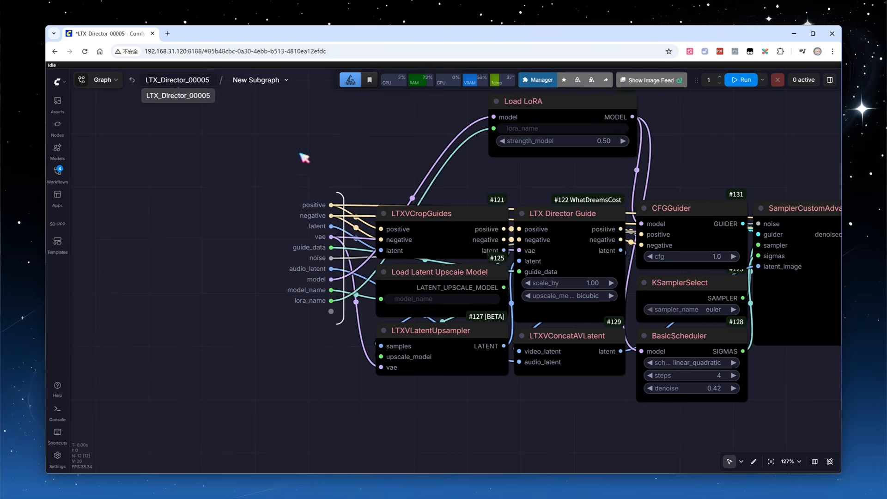
- Resize the second-stage subgraph node and tidy the layout of the subgraphs, Decode and Video Combine nodes
left_click_drag(368, 350, 383, 350)
left_click_drag(373, 187, 558, 304)
scroll(558, 304, "down", 3)
left_click_drag(537, 258, 528, 217)
left_click_drag(574, 325, 592, 290)
left_click_drag(624, 397, 757, 249, "ctrl")
left_click_drag(676, 239, 640, 238)
left_click(727, 206)
- Run the restructured workflow and save the generated video from the Video Combine preview
left_click(743, 80)
scroll(132, 380, "down", 2)
left_click_drag(135, 384, 214, 331)
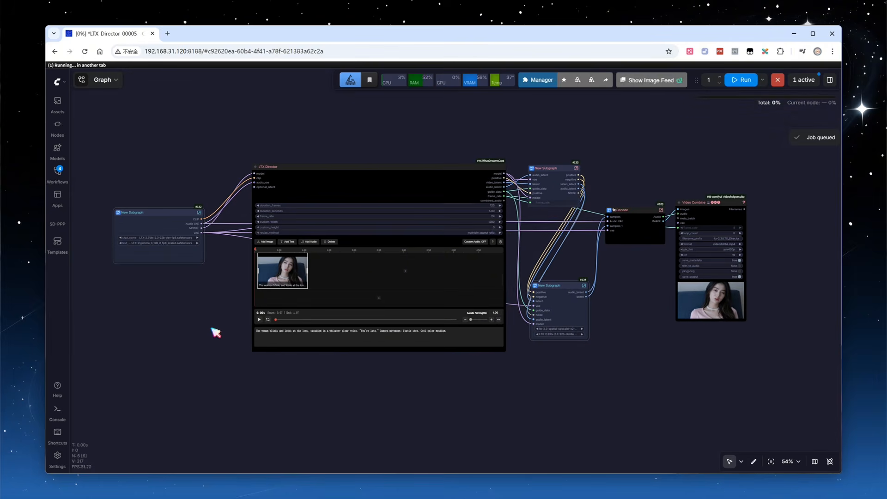
right_click(725, 327)
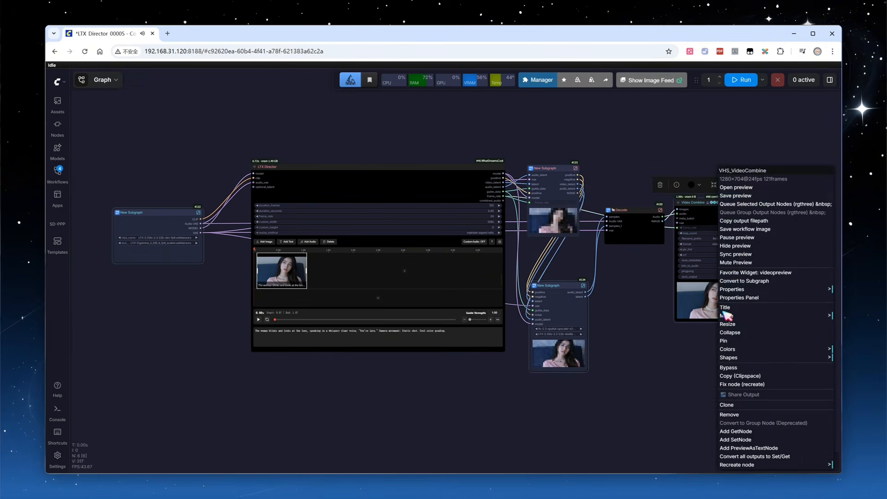
left_click(733, 192)
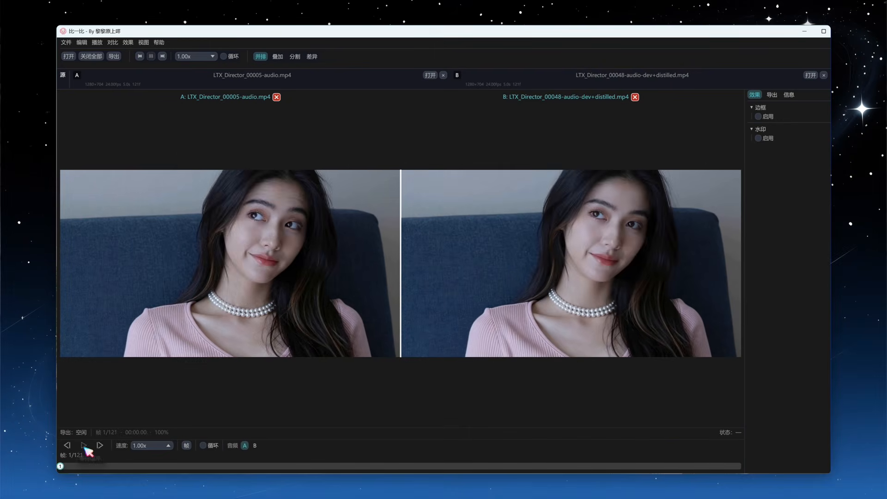
- In the video comparison app, play LTX_Director_00005-audio.mp4 and LTX_Director_00048-audio-dev+distilled.mp4 side by side twice
left_click(83, 445)
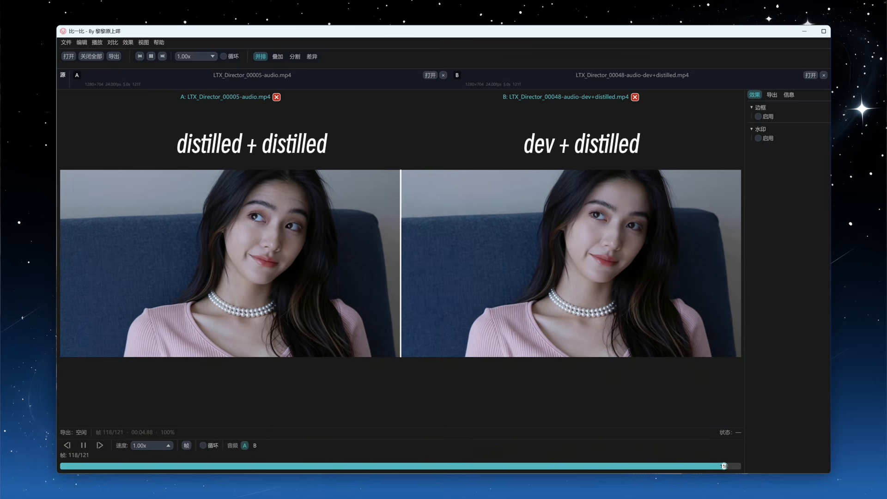
left_click(83, 445)
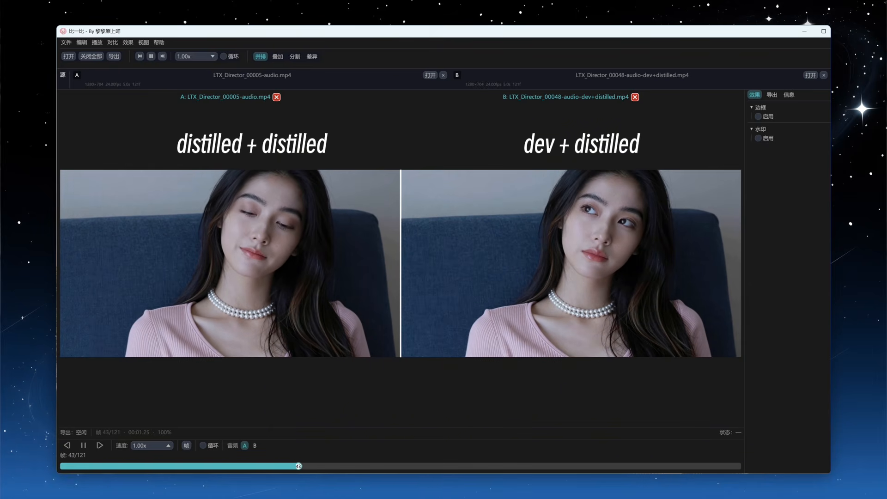